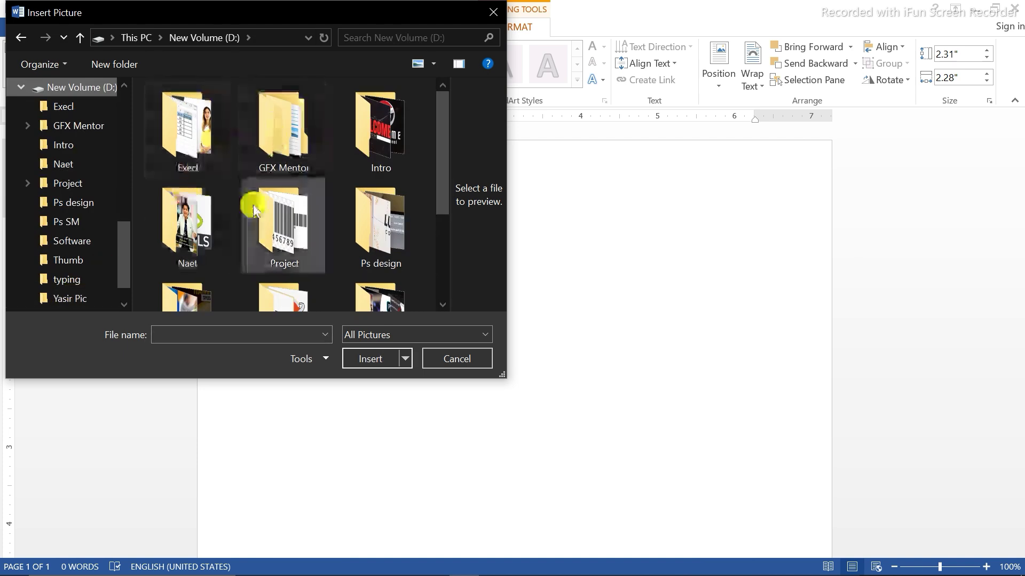
Fill the circle with the picture named 3 from the Project folder on drive D.
double_click(281, 224)
click(284, 128)
click(363, 360)
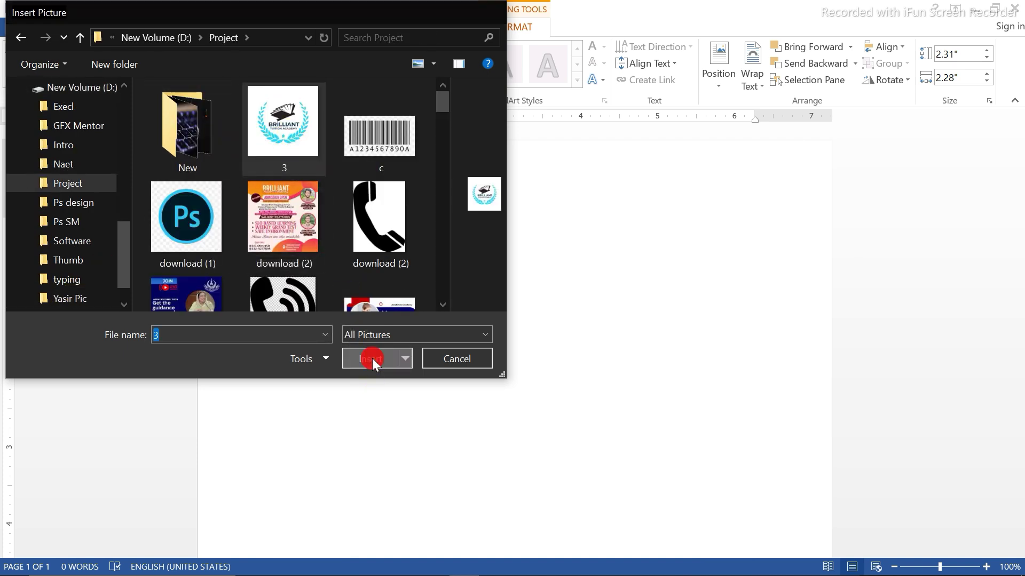
drag(329, 248, 334, 248)
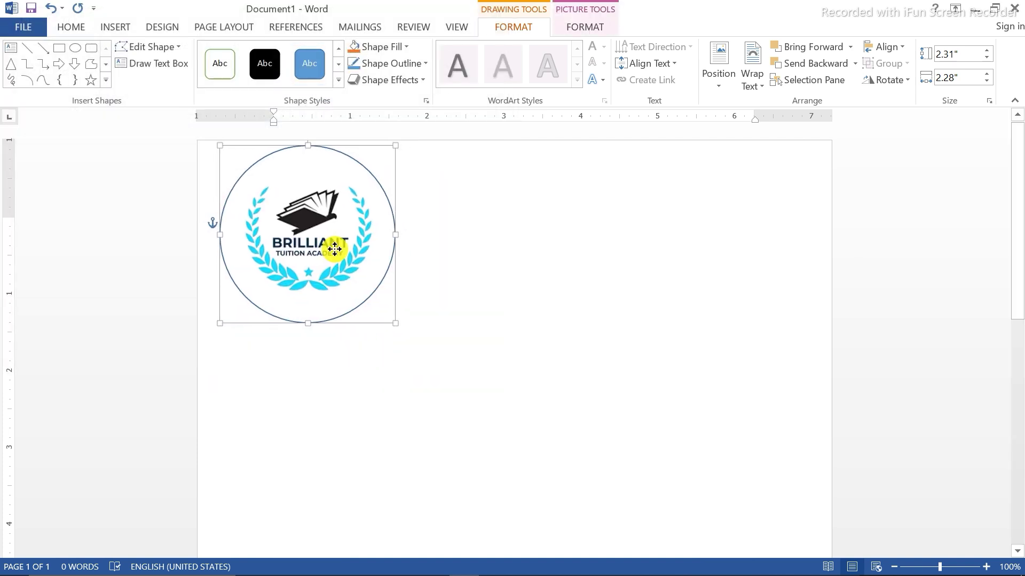
Place a dark blue right triangle, about 2.01 by 2.18 inches, tilted behind the lower right side of the logo circle.
click(105, 81)
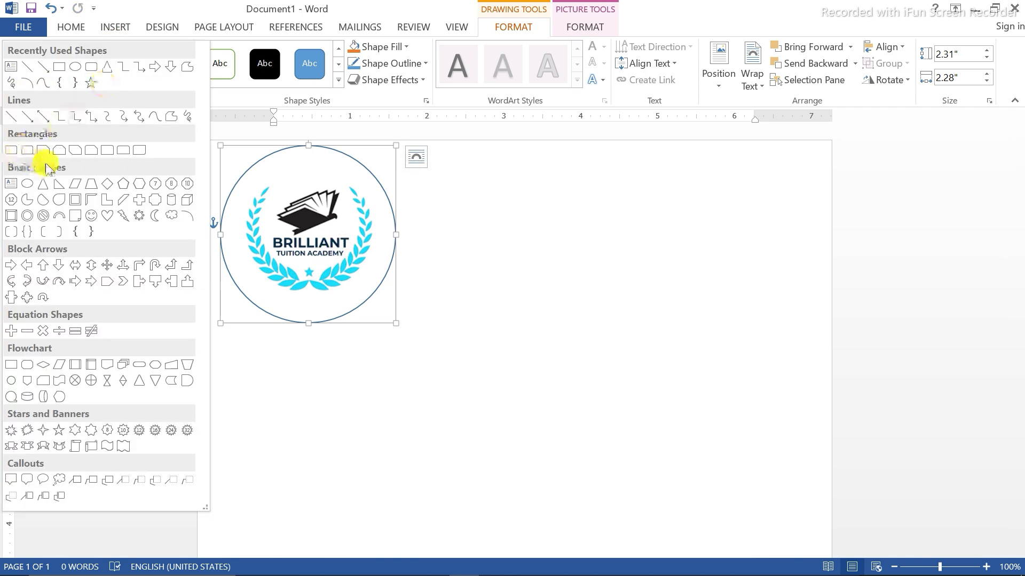
click(58, 183)
drag(412, 258, 579, 414)
drag(496, 247, 409, 344)
drag(513, 358, 393, 322)
click(838, 64)
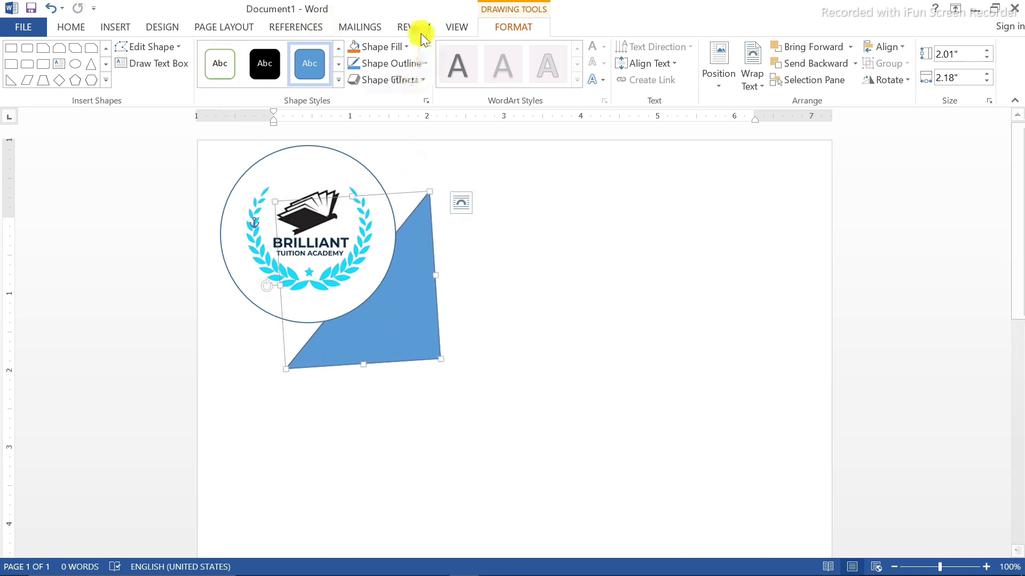
click(403, 47)
click(451, 163)
Draw a small right triangle about 0.52 inches square and rotate it over the dark blue triangle's lower right corner.
click(11, 80)
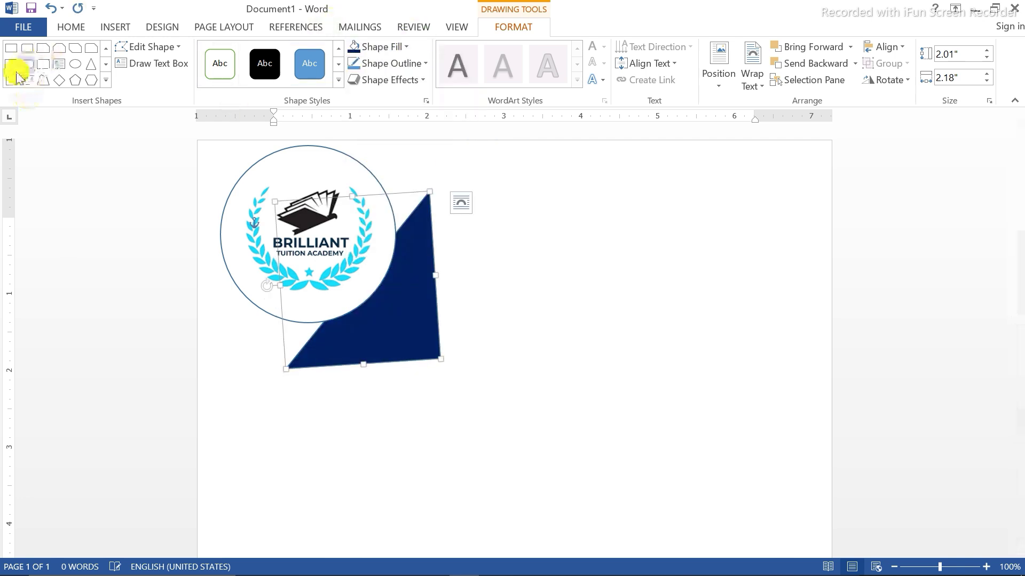
drag(448, 327, 486, 367)
drag(469, 314, 441, 357)
Fill the small corner triangle with dark orange and remove its outline.
click(400, 47)
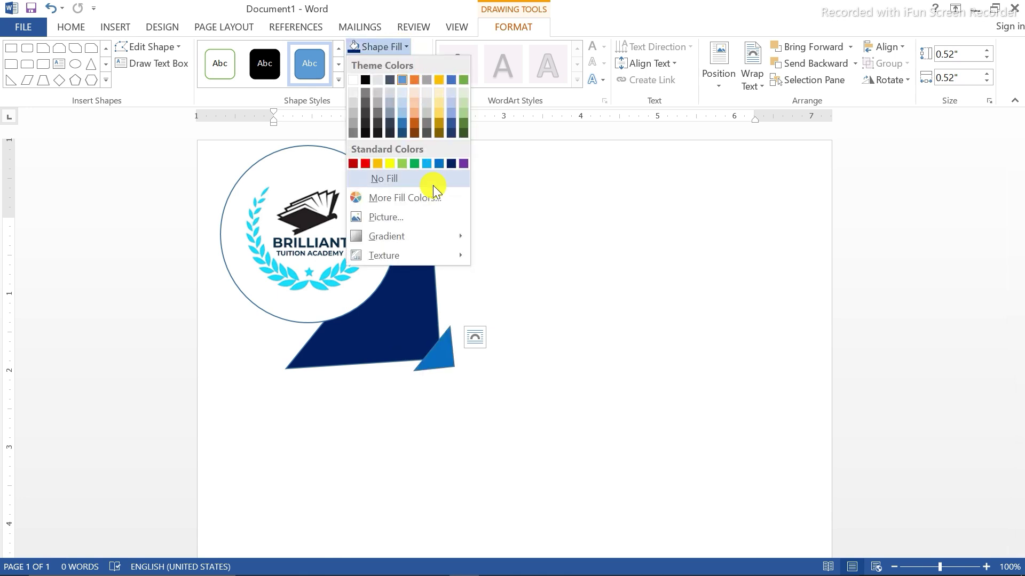
click(416, 131)
click(424, 63)
click(366, 194)
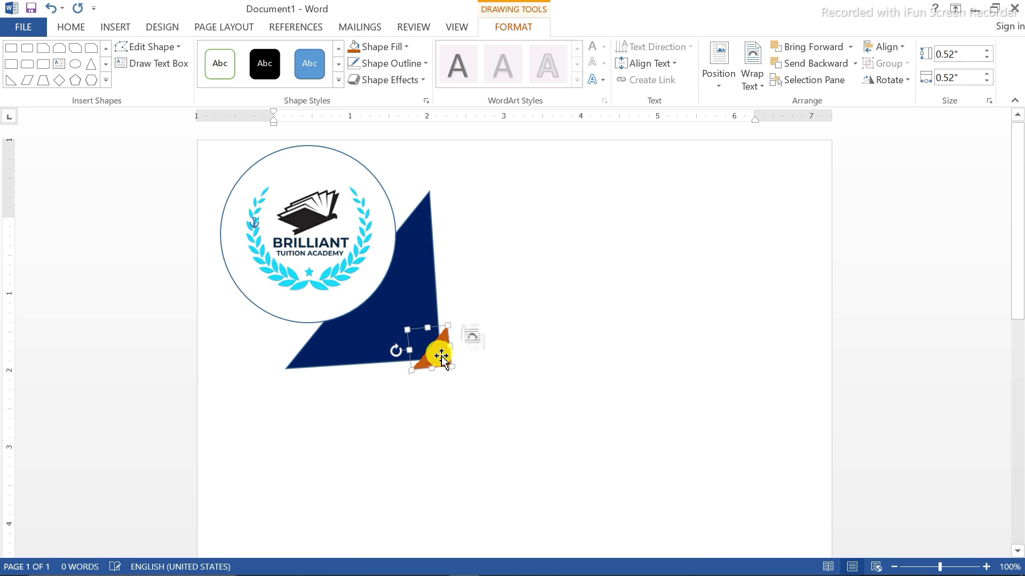
click(549, 305)
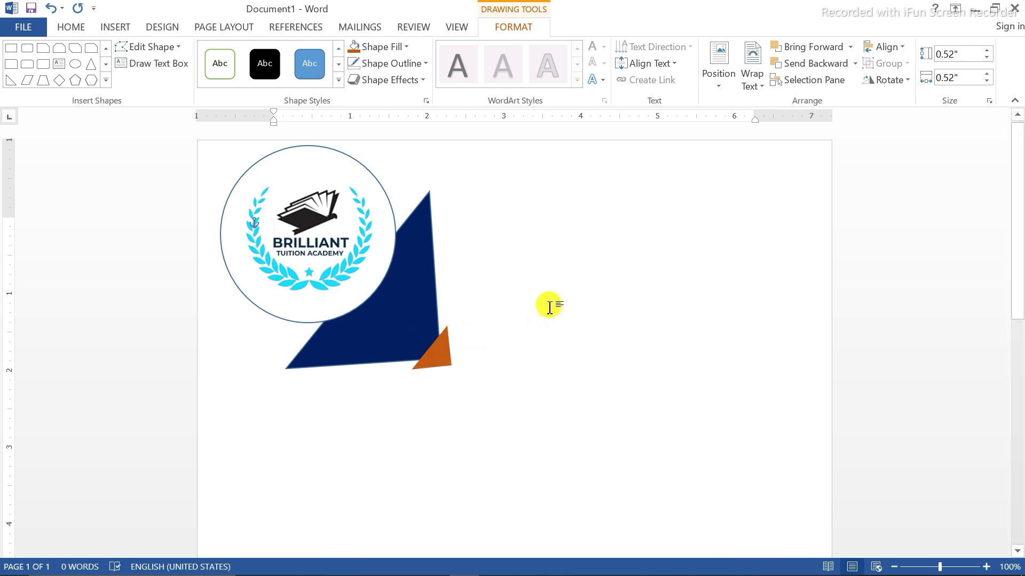
Draw a right triangle on the right half of the page, resize it to about 2.63 by 2.83 inches, and position it.
click(116, 27)
click(203, 80)
click(230, 235)
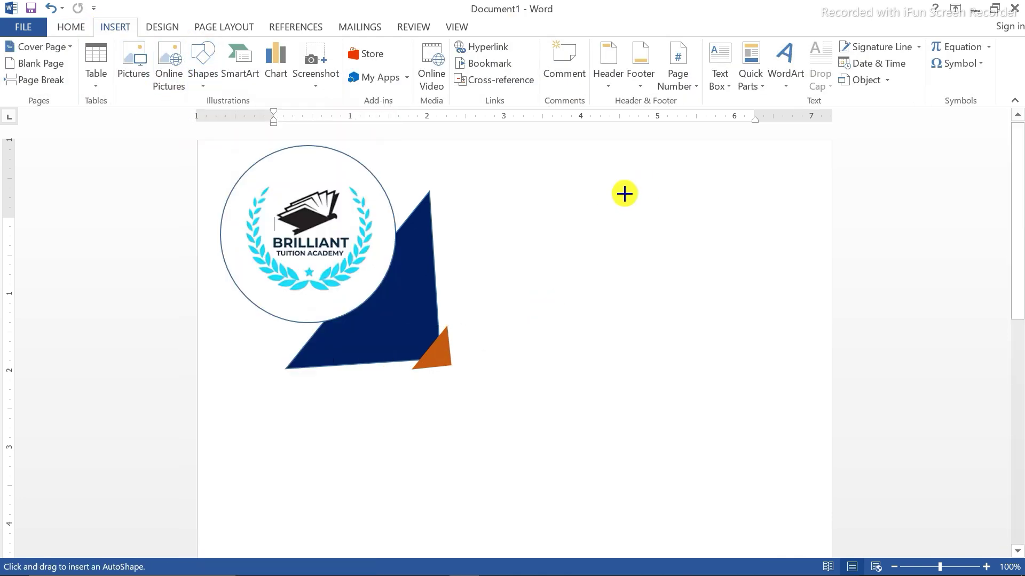
drag(592, 185, 826, 402)
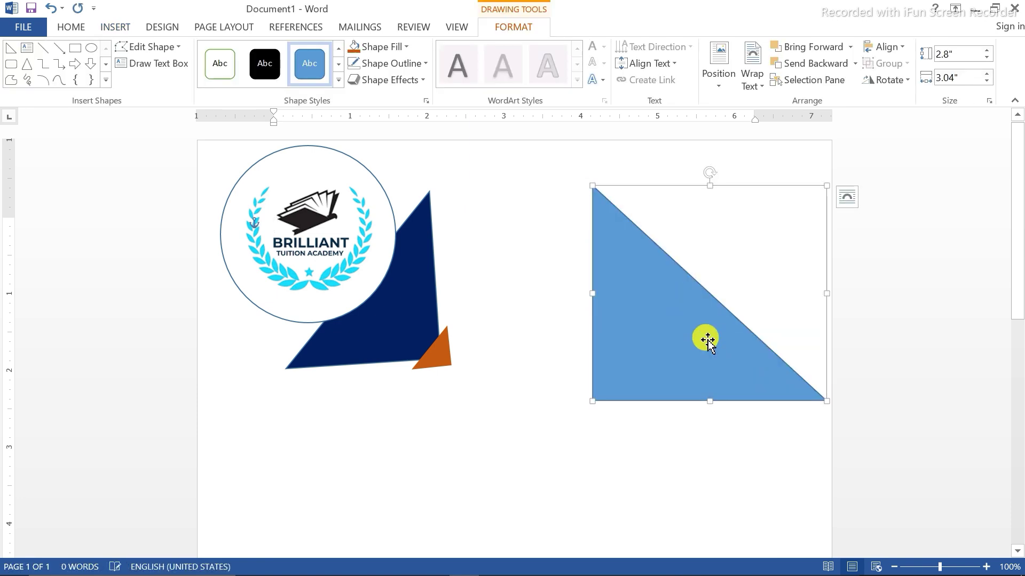
mouse_move(704, 336)
mouse_down()
mouse_move(688, 298)
mouse_move(651, 311)
mouse_up()
drag(775, 161, 759, 174)
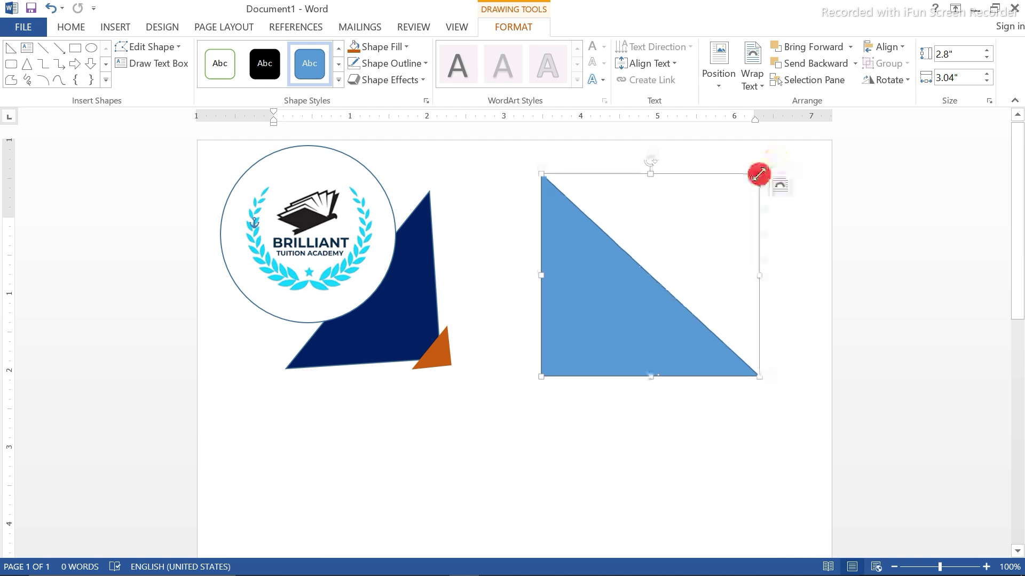
drag(639, 308, 661, 300)
Give the large right triangle a dark blue fill and a dark blue outline.
click(409, 47)
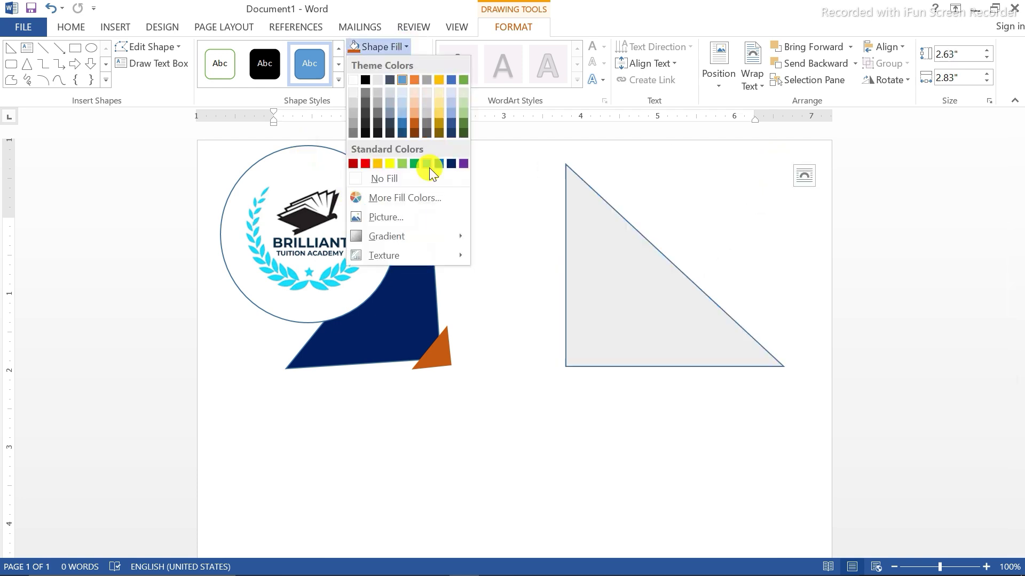
click(450, 161)
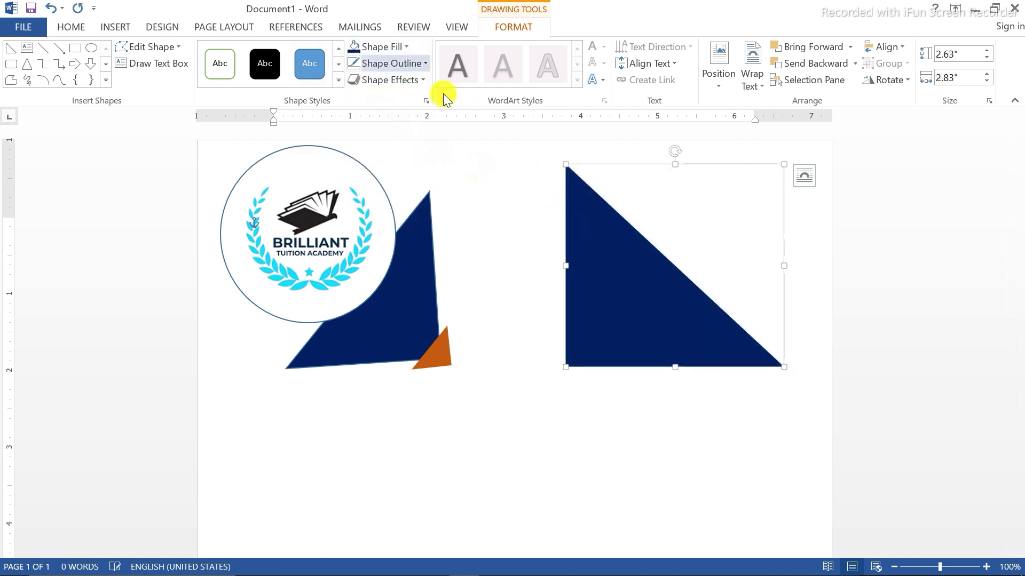
click(449, 160)
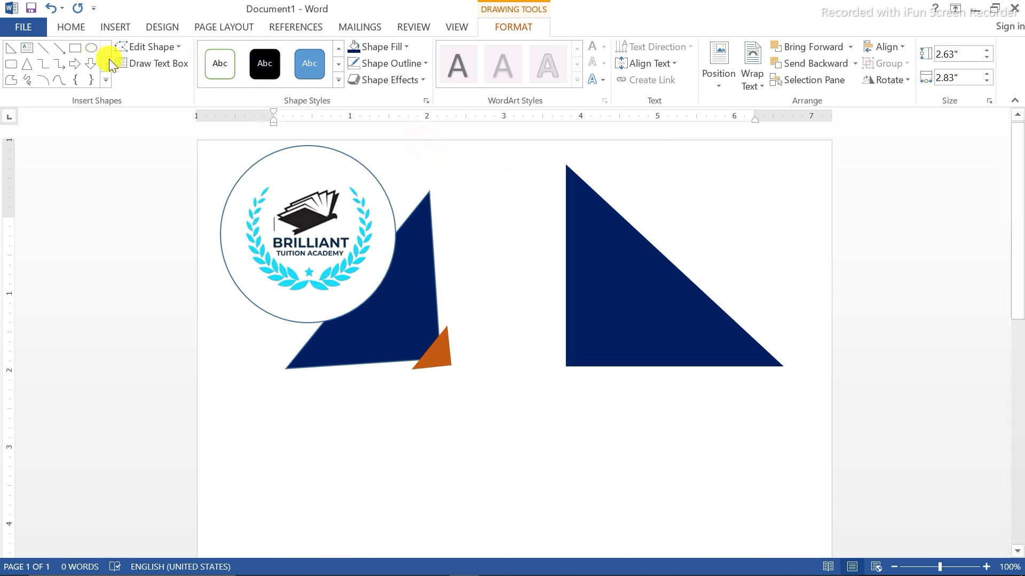
Draw a text box about 0.92 by 3.74 inches below the triangles, with no fill and no outline.
click(115, 27)
click(202, 86)
click(202, 128)
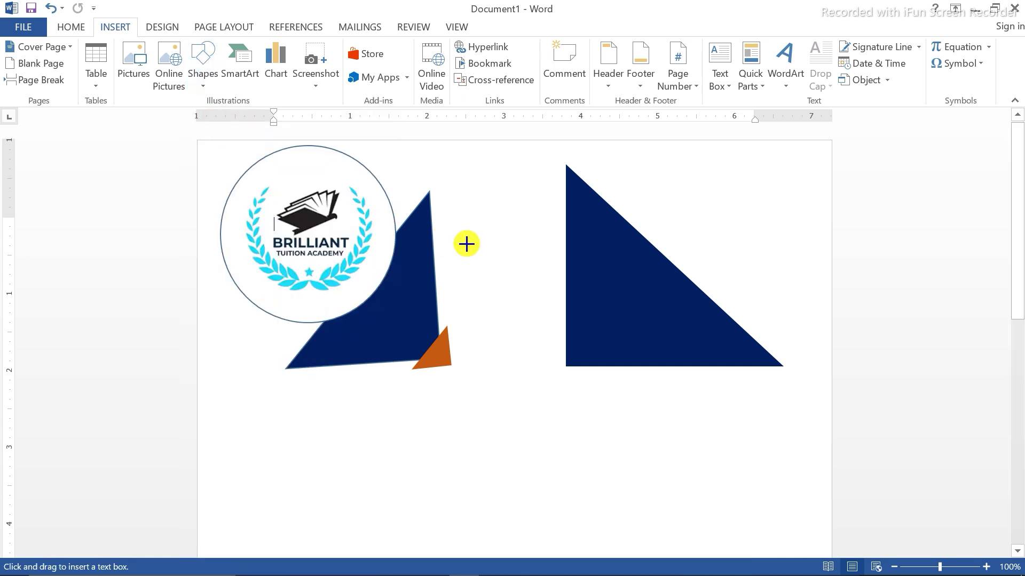
drag(437, 405, 724, 474)
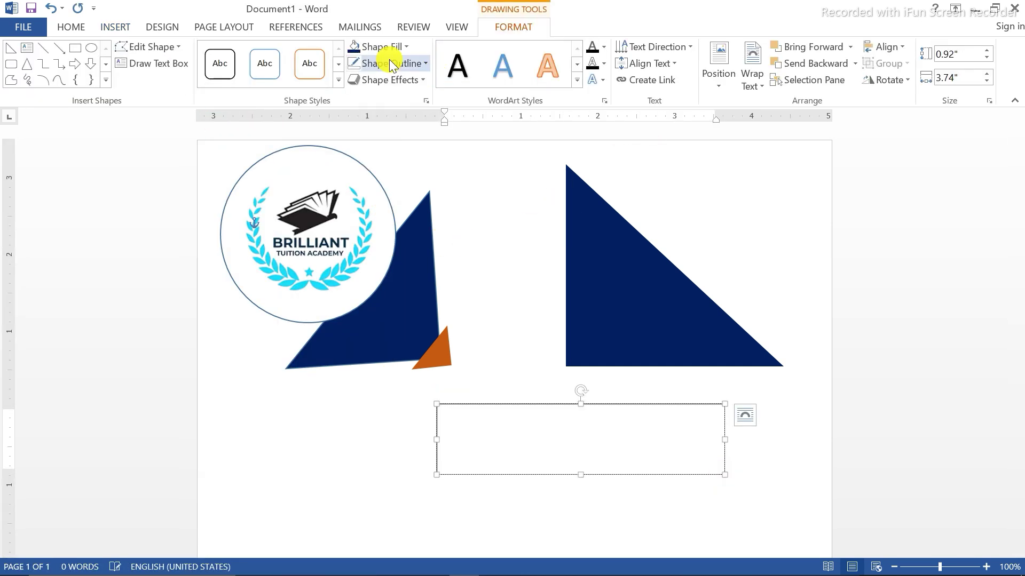
click(380, 47)
click(368, 178)
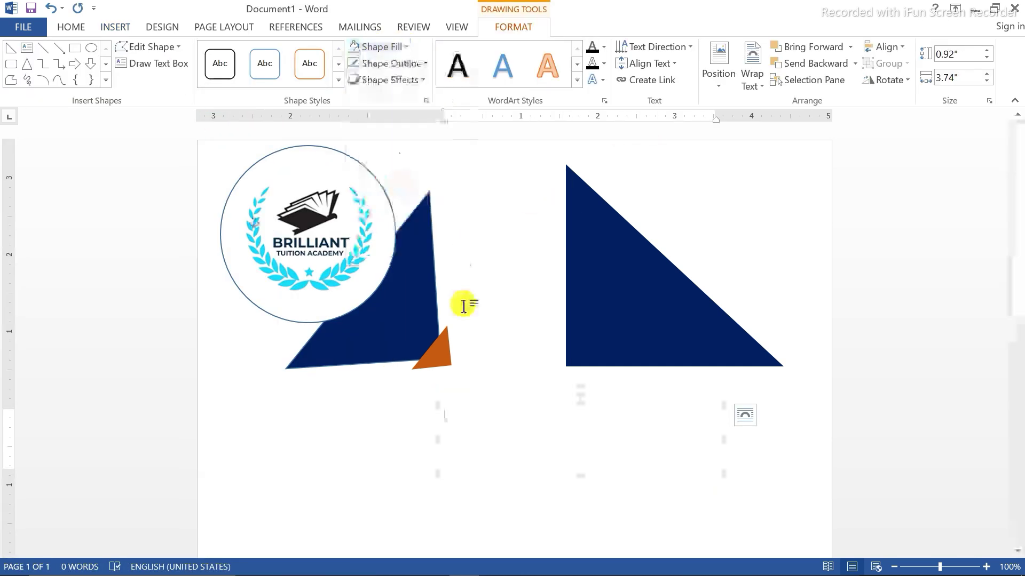
Enter a row of hyphens in the text box and format it bold at 20 pt.
text(----------)
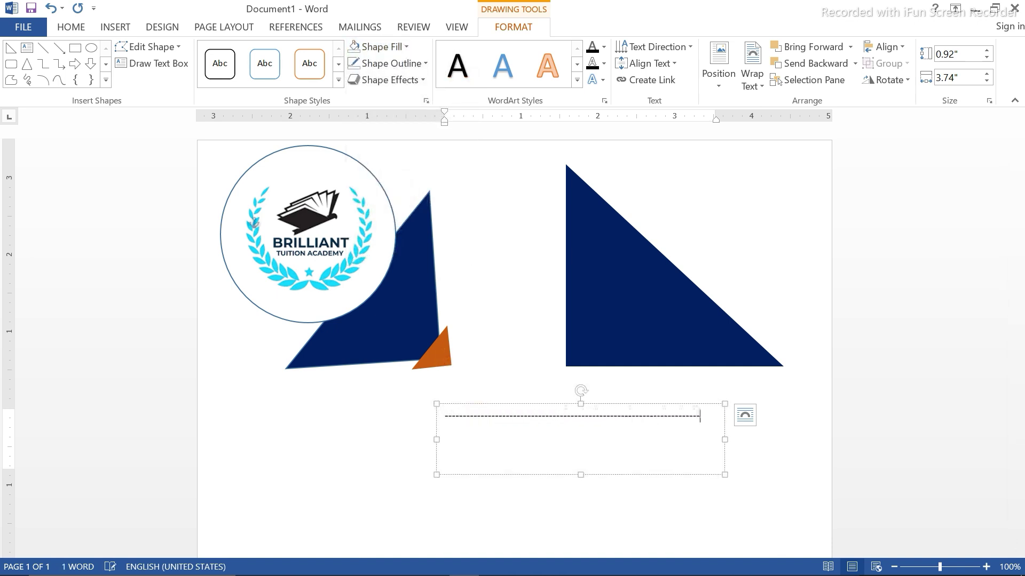
key(ctrl+a)
click(71, 27)
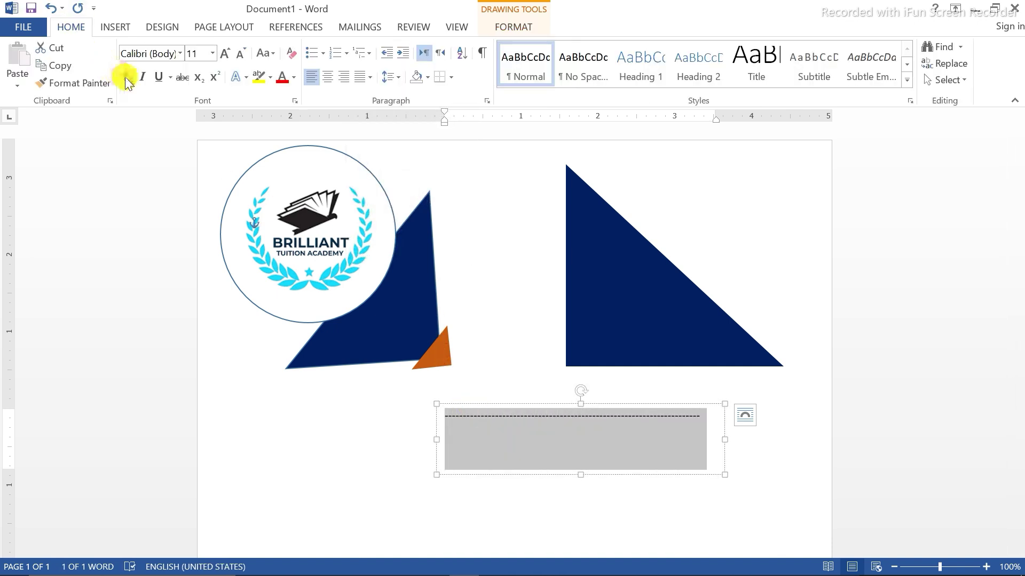
click(224, 56)
click(223, 56)
click(223, 55)
click(224, 56)
click(224, 56)
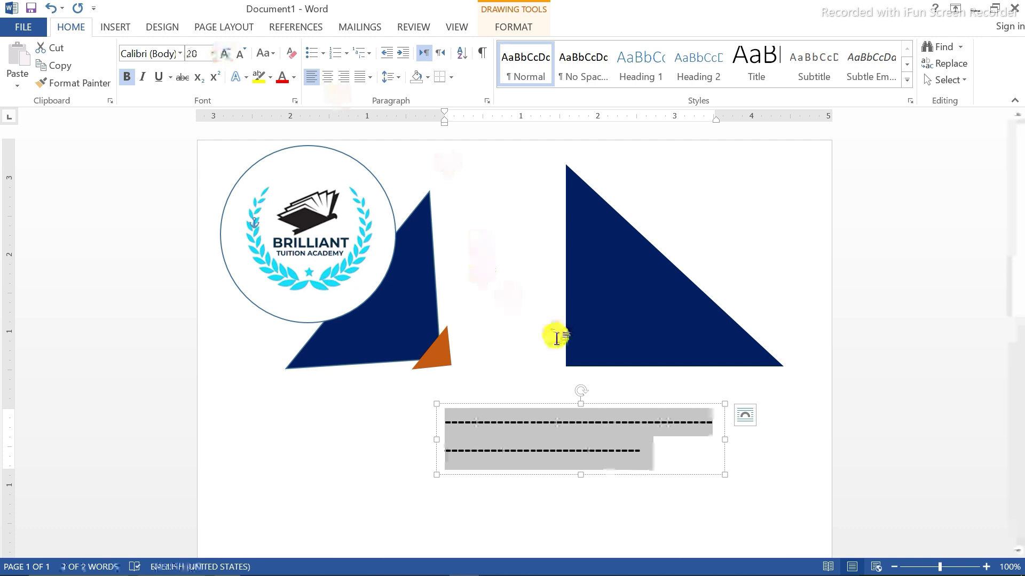
Delete the second line of hyphens and shorten the text box to fit a single dashed line.
click(641, 451)
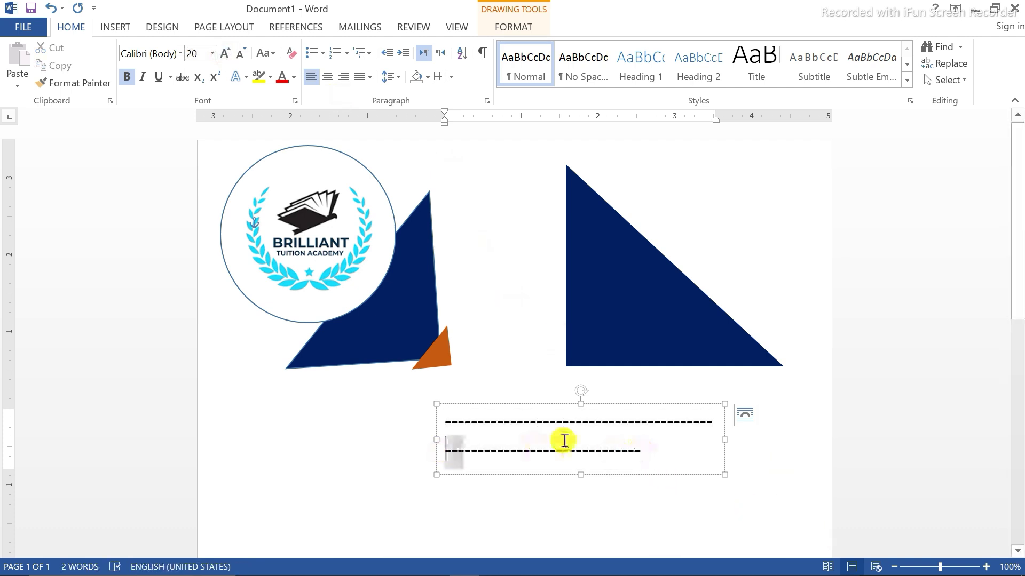
drag(565, 441, 643, 453)
key(BackSpace)
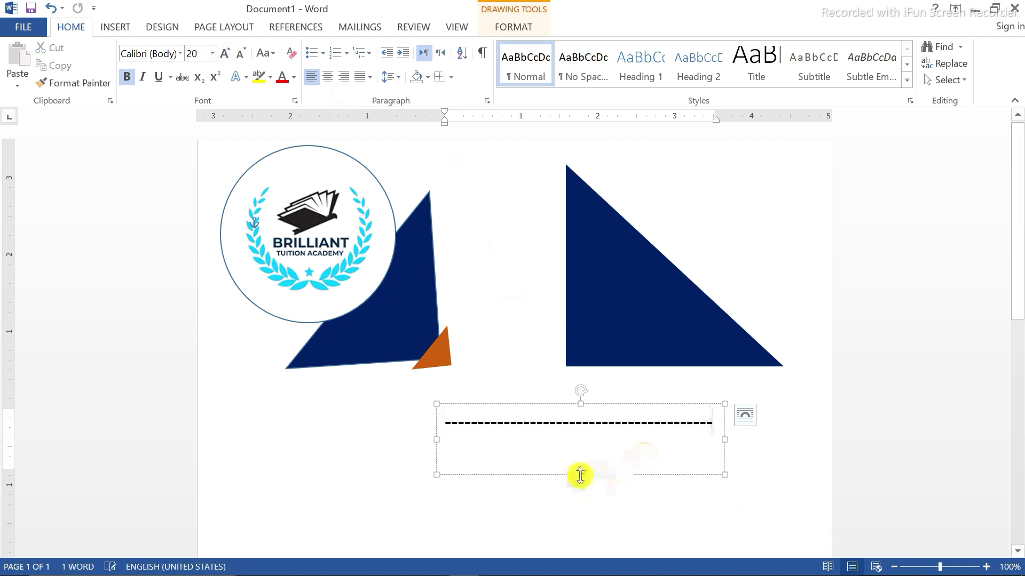
drag(581, 477, 581, 439)
Rotate the dashed text box parallel to the large triangle's sloped edge and position it just outside that edge.
drag(581, 392, 704, 237)
key(Down)
key(Down)
key(Down)
key(Down)
key(Down)
key(Down)
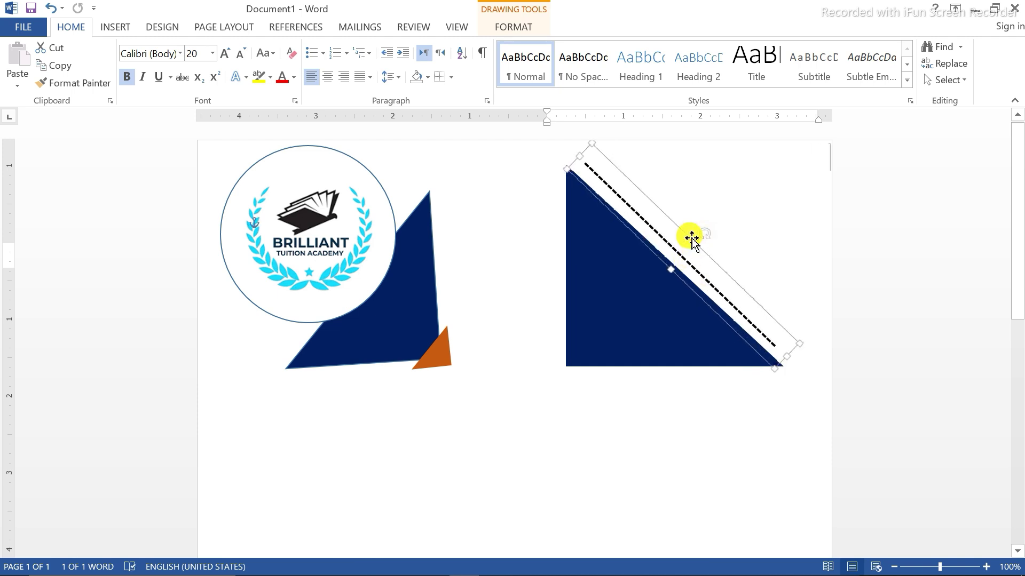
key(Down)
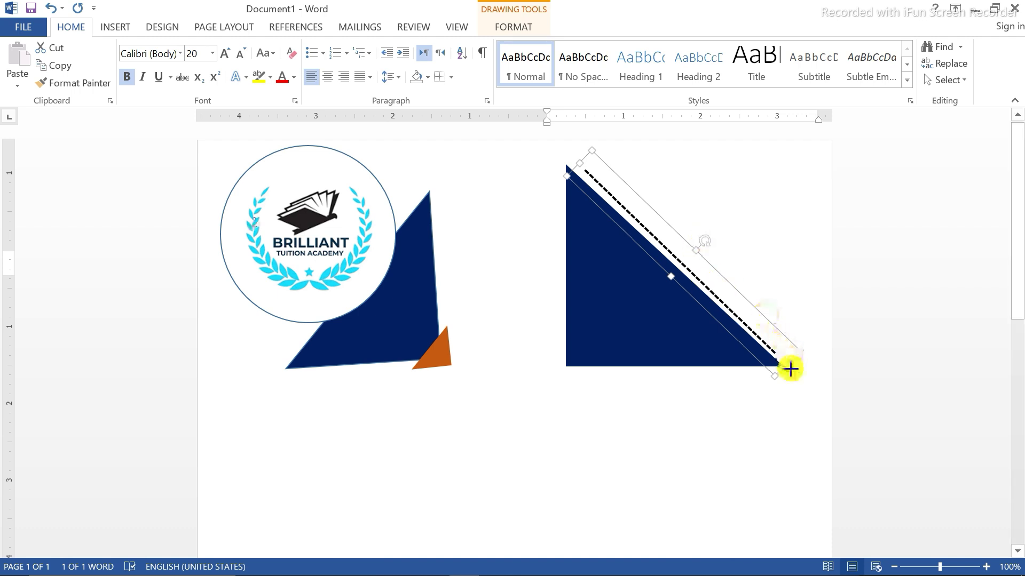
Lengthen the dashed line so it extends past the large triangle's lower right corner.
click(819, 389)
key(ctrl+z)
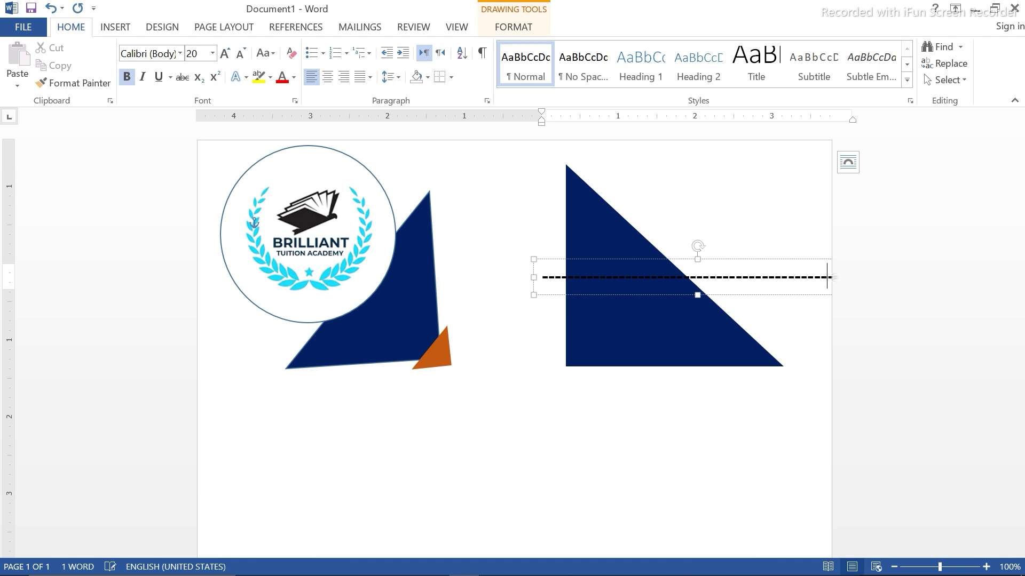
click(755, 407)
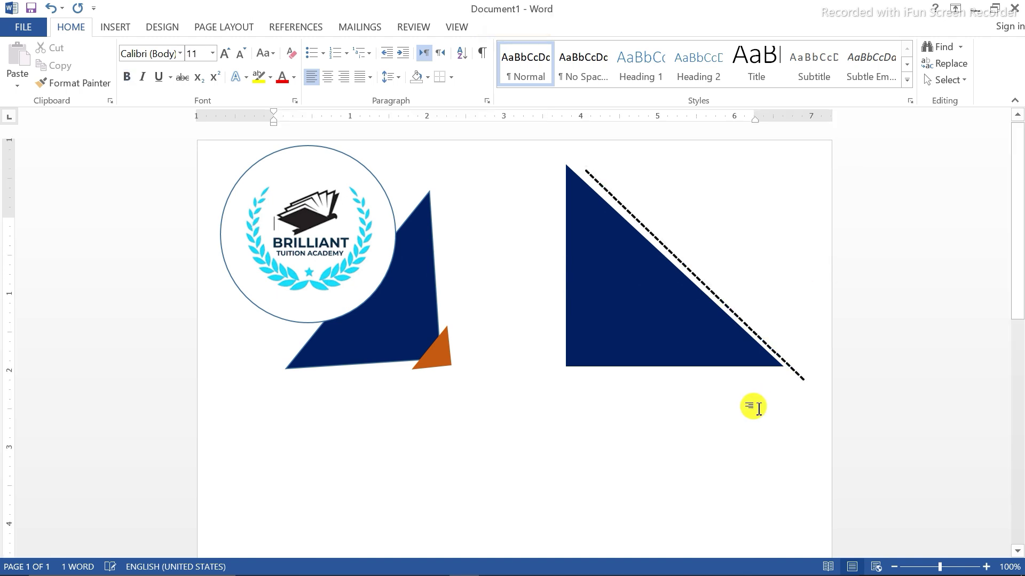
Fine-tune the dashed line's rotation to match the slope of the large triangle's edge.
click(742, 321)
click(710, 257)
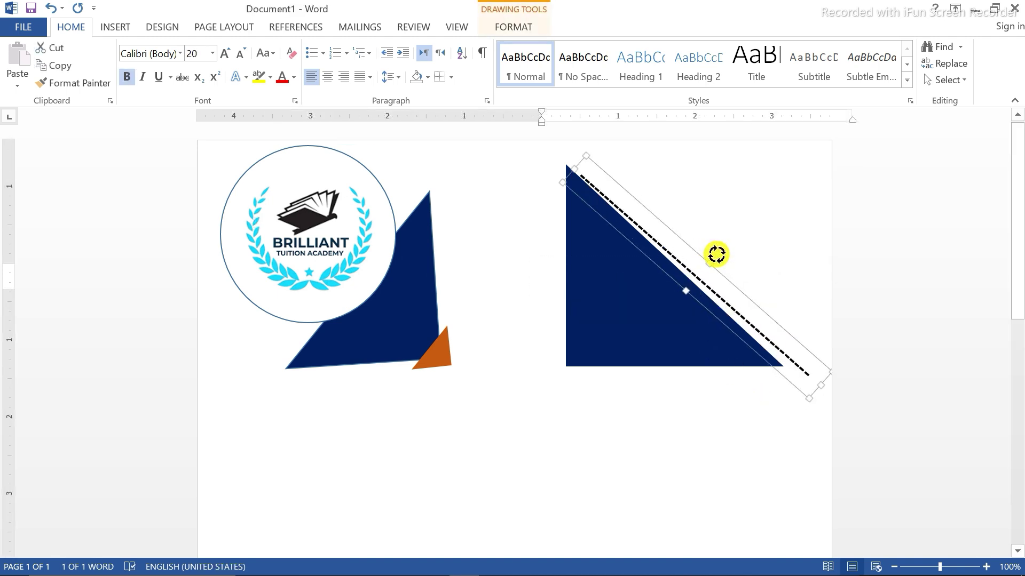
drag(717, 254, 716, 254)
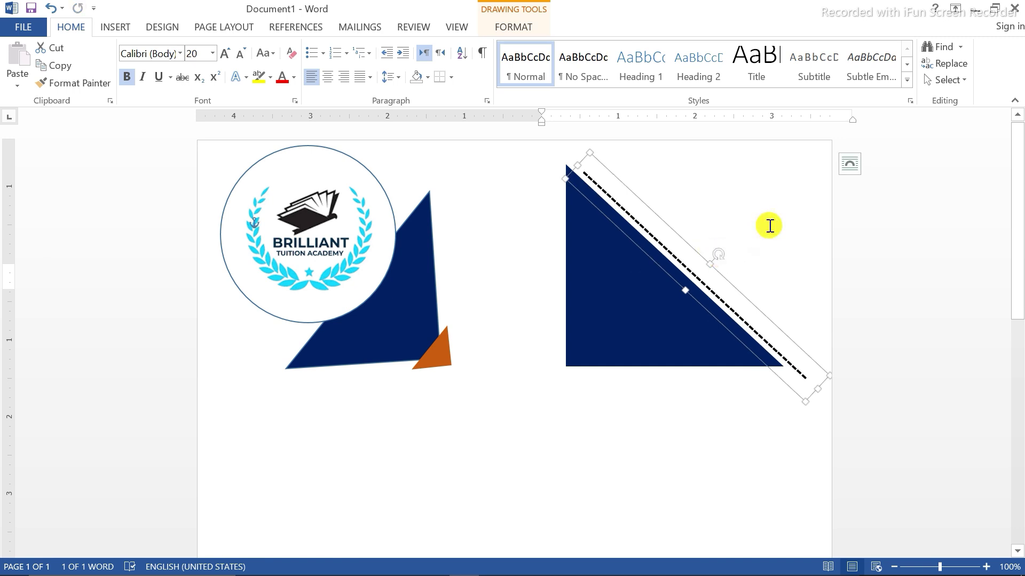
Shift the large triangle slightly left and nudge the dashed line back alongside its sloped edge.
drag(611, 331, 588, 332)
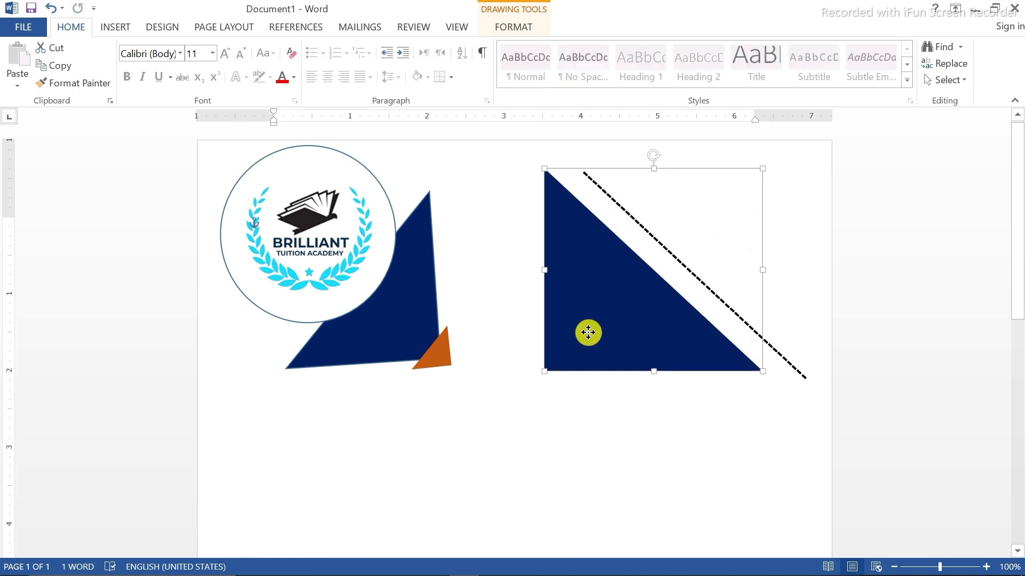
click(784, 359)
double_click(708, 260)
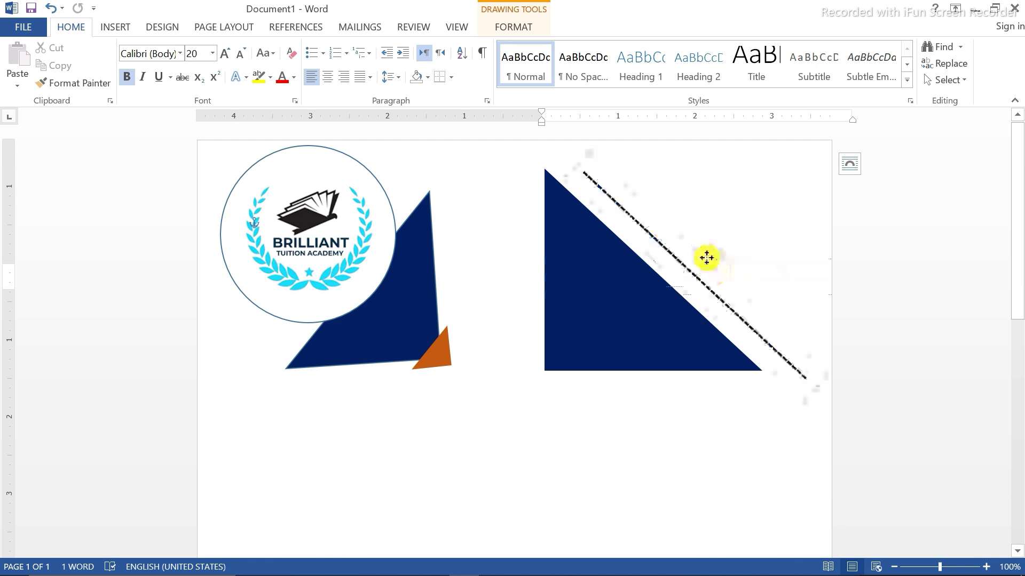
key(Up)
key(Up)
key(Up)
key(Up)
key(Up)
key(Up)
key(Left)
key(Left)
key(Left)
key(Left)
key(Left)
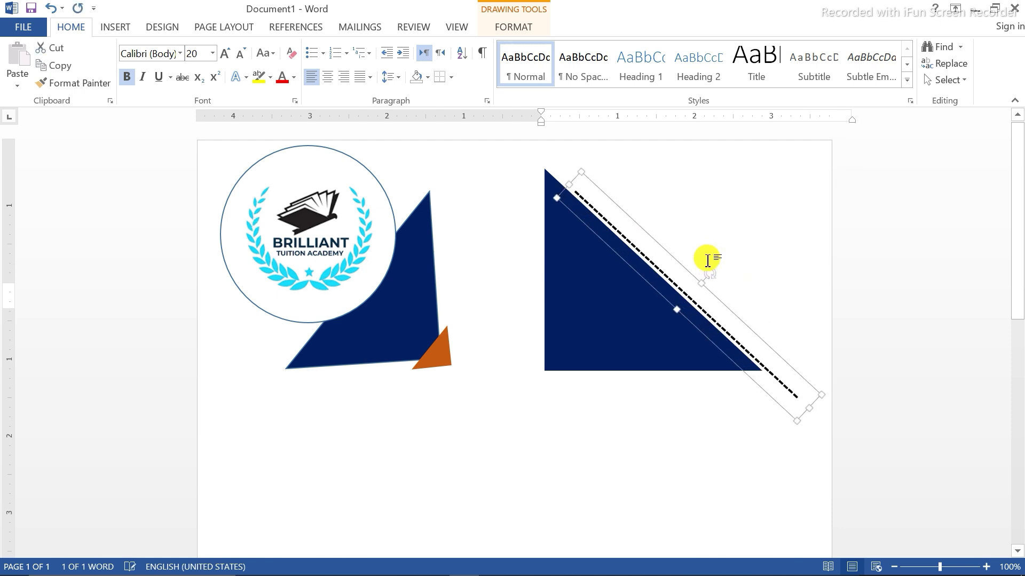
key(Down)
key(Down)
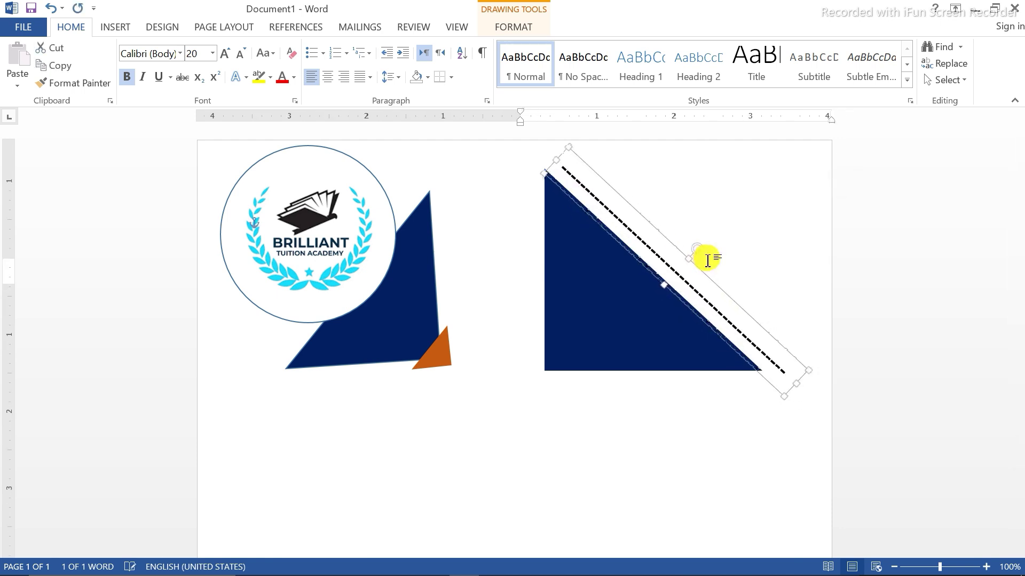
key(Left)
key(Down)
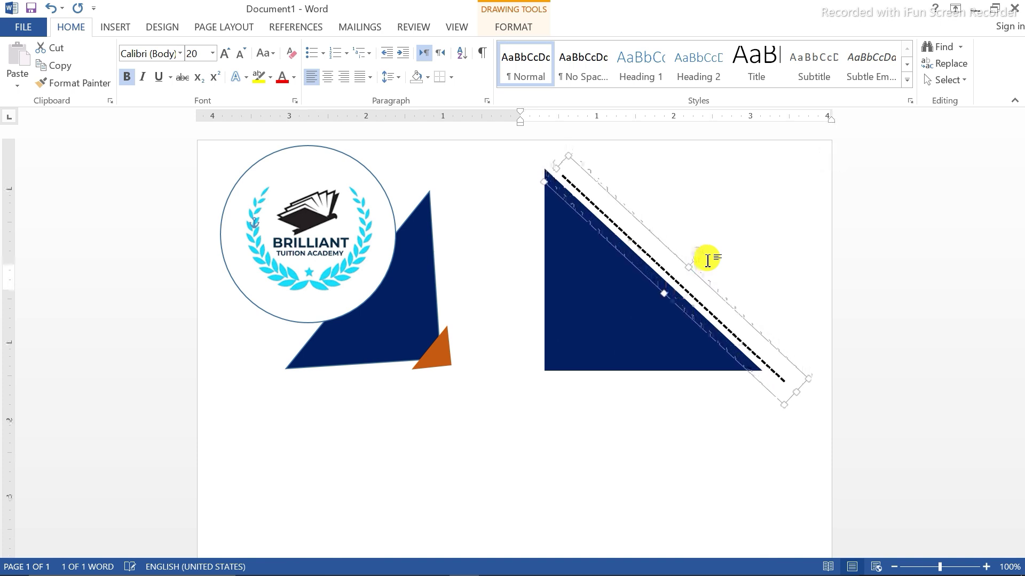
Draw a rectangle about 7.51" wide and 2.47" high across the page below the triangles and centre it under them.
scroll(1019, 181, down, 2)
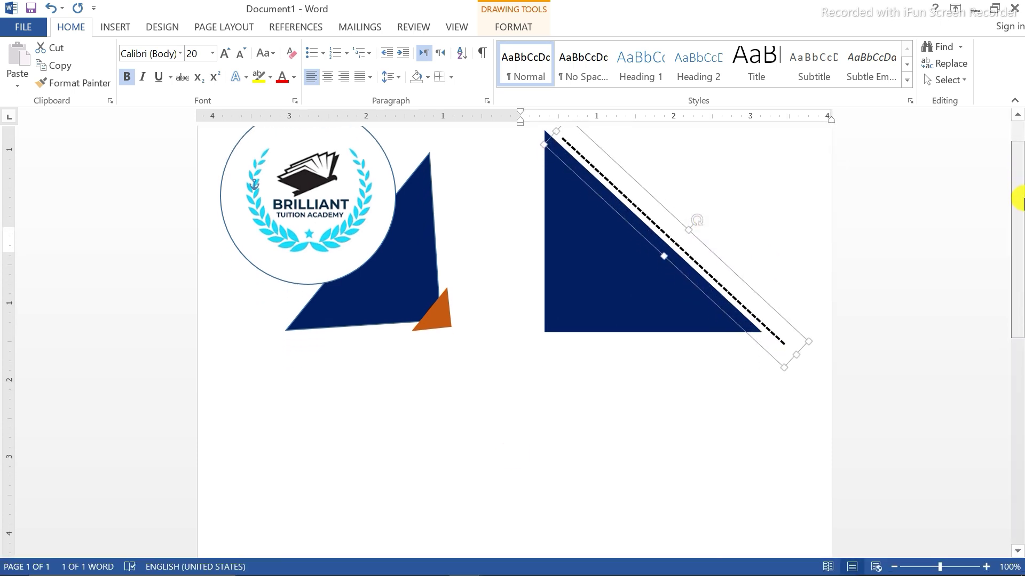
click(115, 27)
click(203, 69)
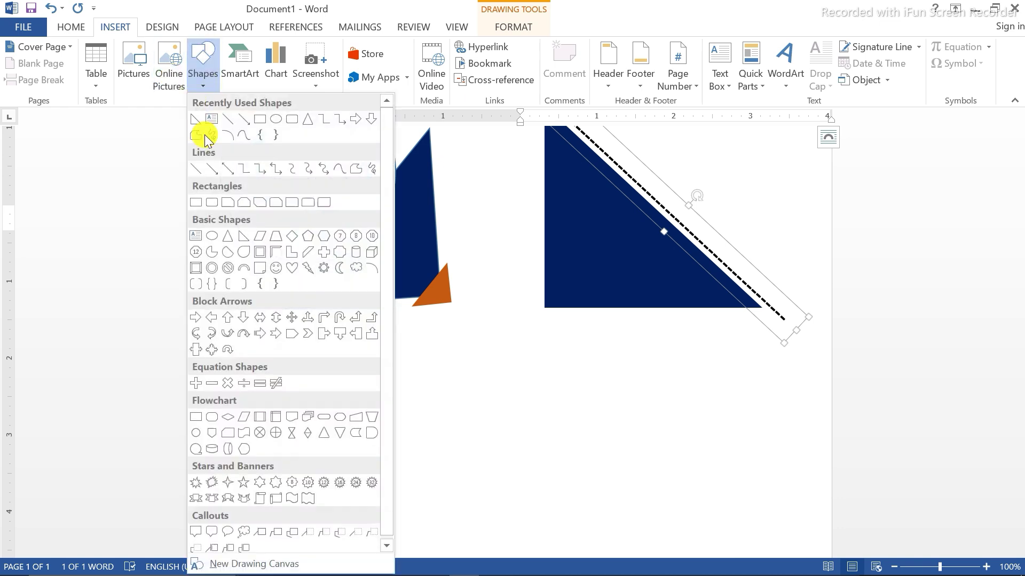
click(259, 120)
mouse_move(208, 332)
mouse_down()
mouse_move(600, 466)
mouse_move(825, 501)
mouse_move(792, 506)
mouse_move(784, 523)
mouse_up()
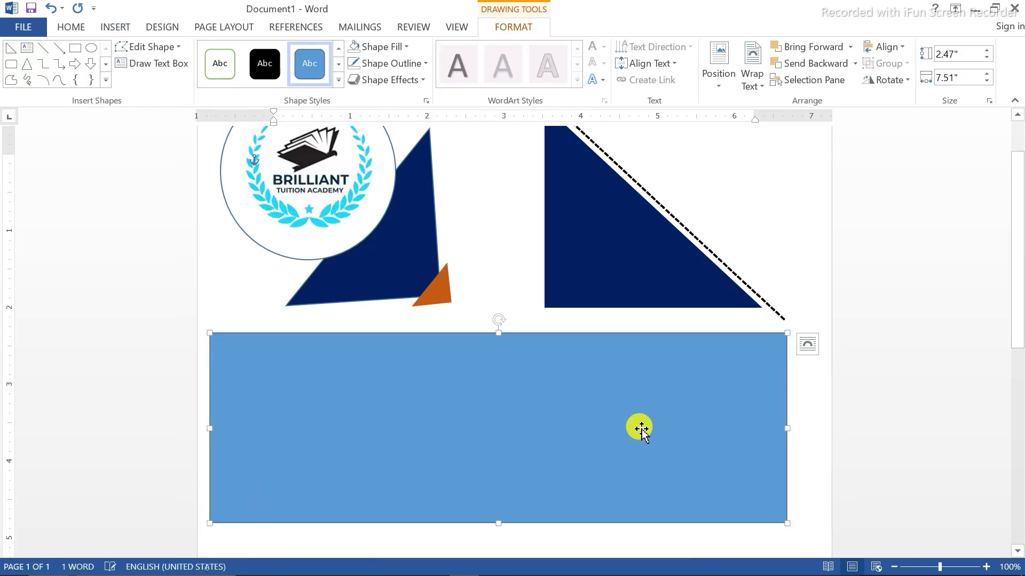
drag(639, 427, 657, 416)
Fill the wide rectangle with standard dark blue and give it a thick dark orange outline.
click(406, 47)
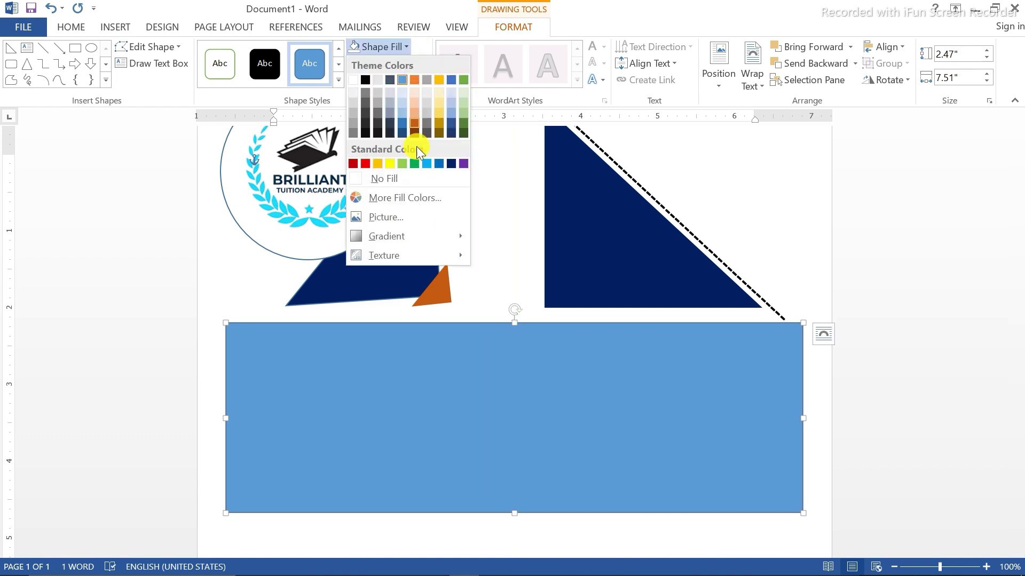
click(449, 165)
click(390, 63)
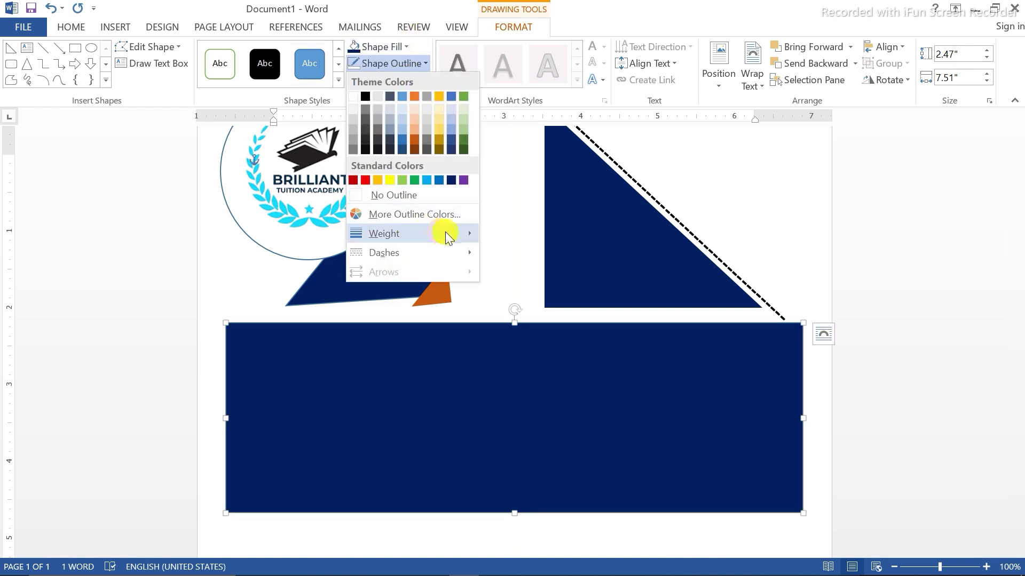
mouse_move(384, 234)
click(535, 338)
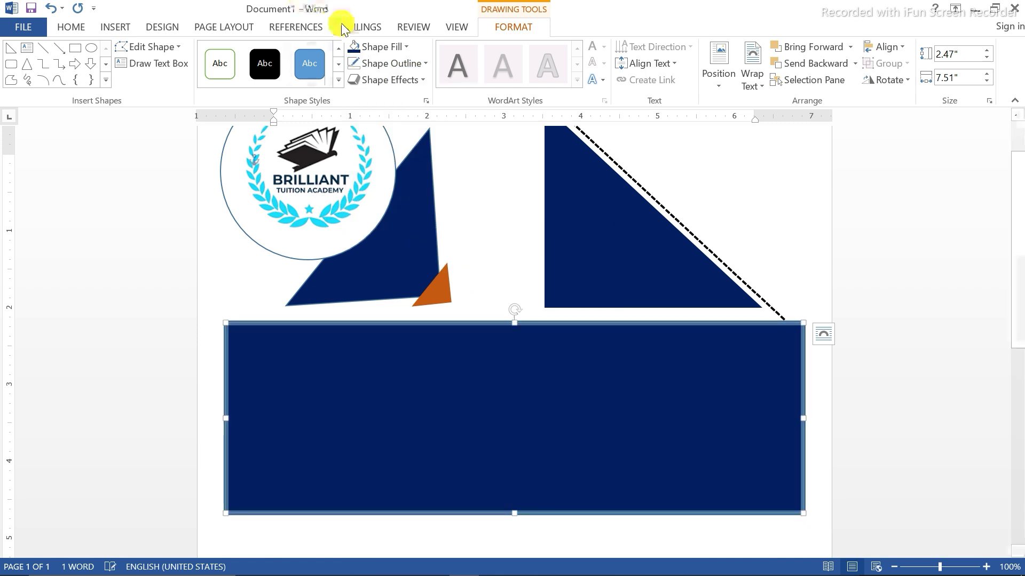
click(426, 65)
click(424, 137)
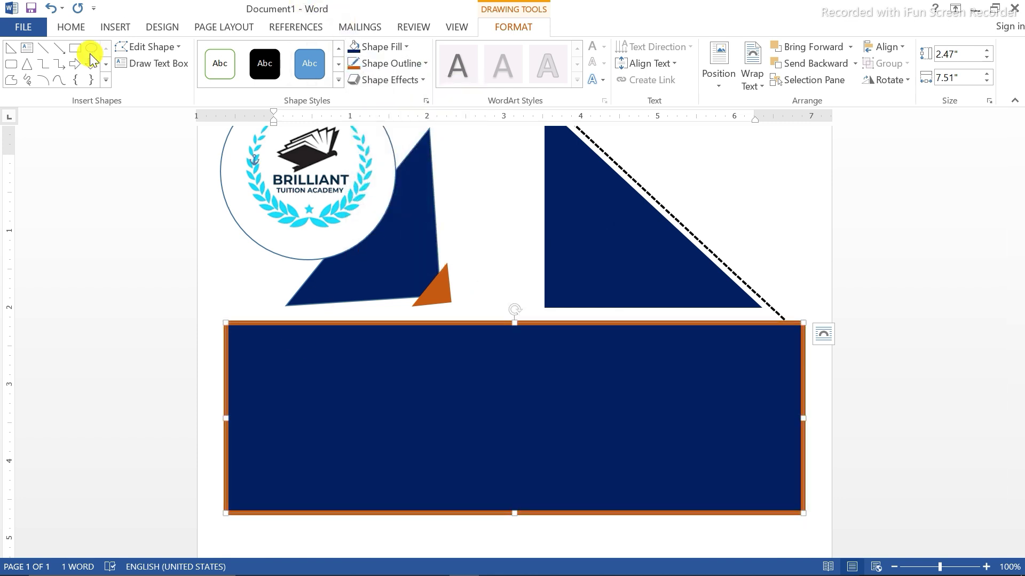
Add a text box about 1.44" by 0.56" in the banner's upper left corner, without outline or fill, reading THE.
click(27, 48)
drag(254, 334, 364, 378)
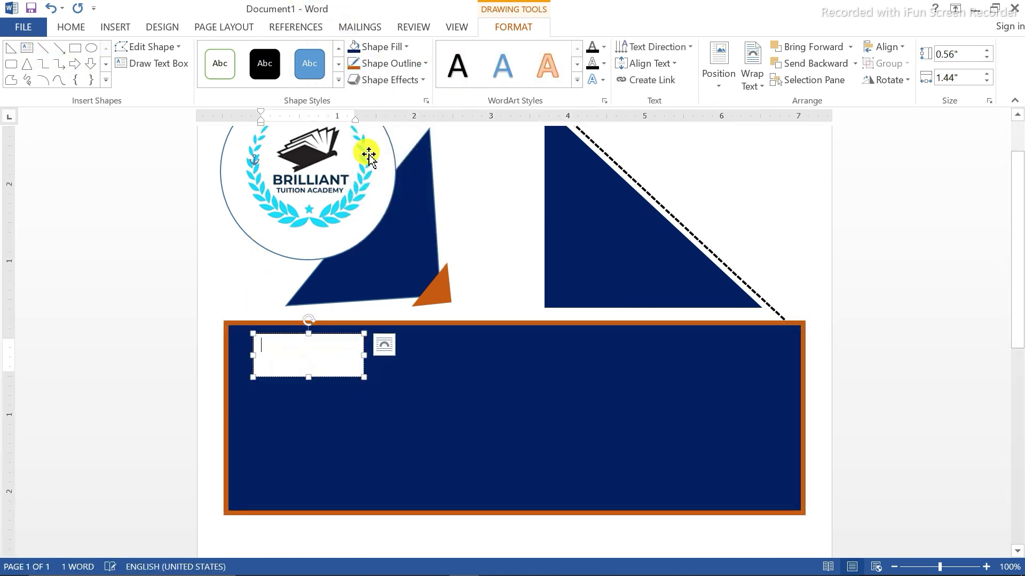
click(427, 65)
click(371, 192)
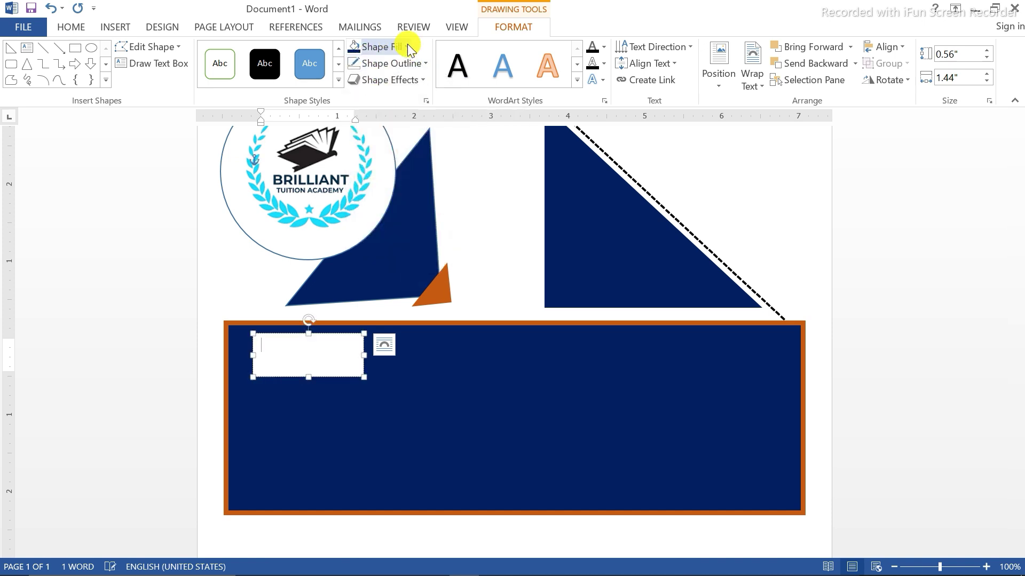
click(407, 46)
click(373, 178)
text(B)
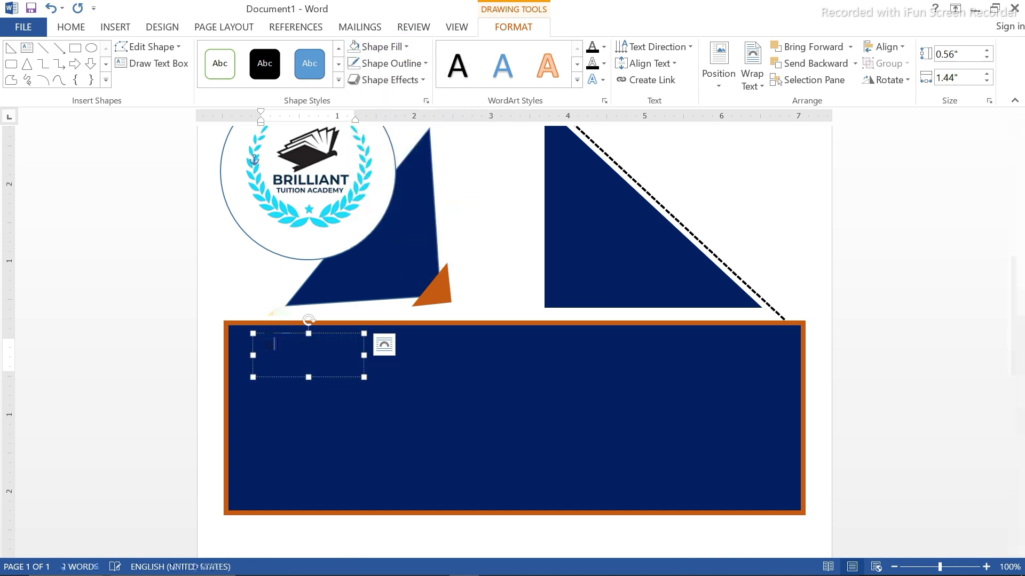
text(HE)
Format the word THE in yellow 36 pt Arial and narrow its text box to fit the word.
key(ctrl+a)
click(71, 27)
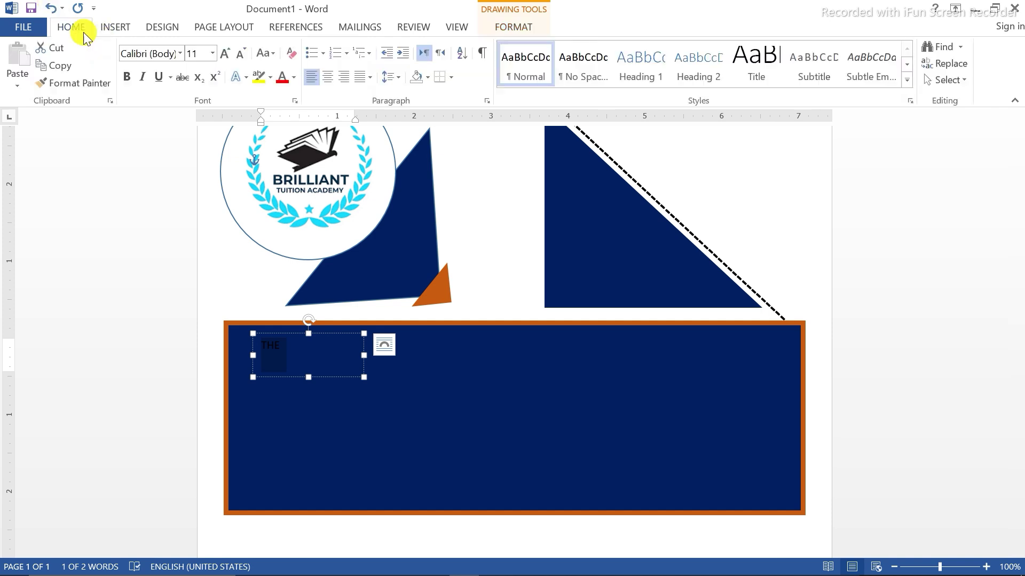
click(292, 77)
click(317, 212)
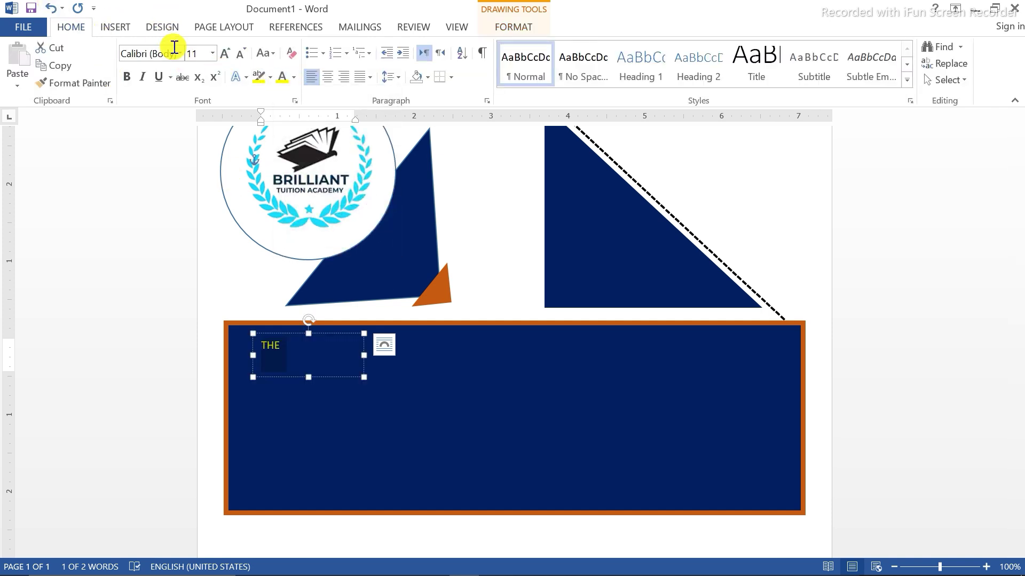
click(180, 54)
click(180, 146)
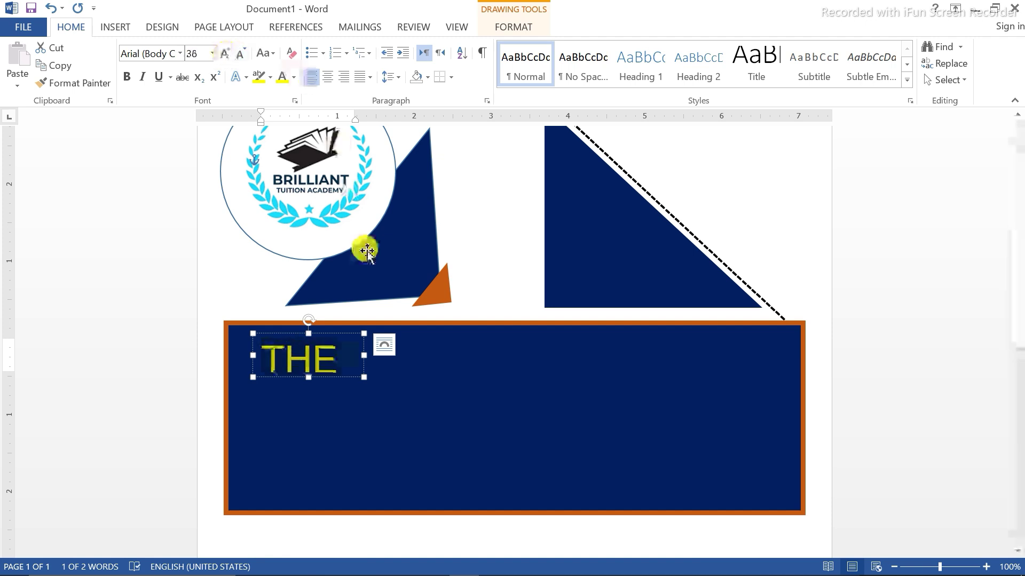
click(345, 358)
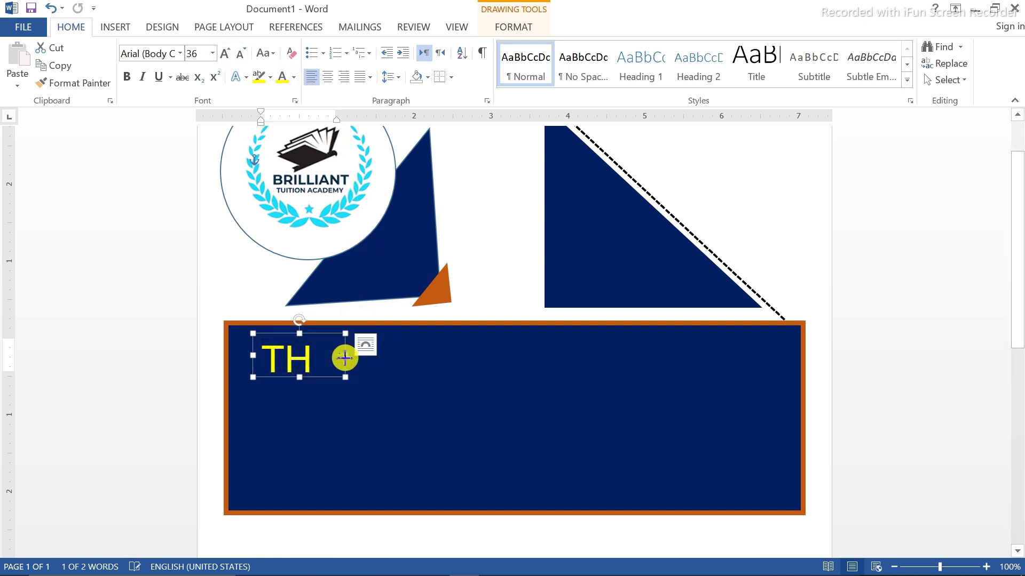
Insert a text box about 7.18" by 1.26" below THE, without fill or outline, reading BRILLIANT.
click(114, 26)
click(203, 73)
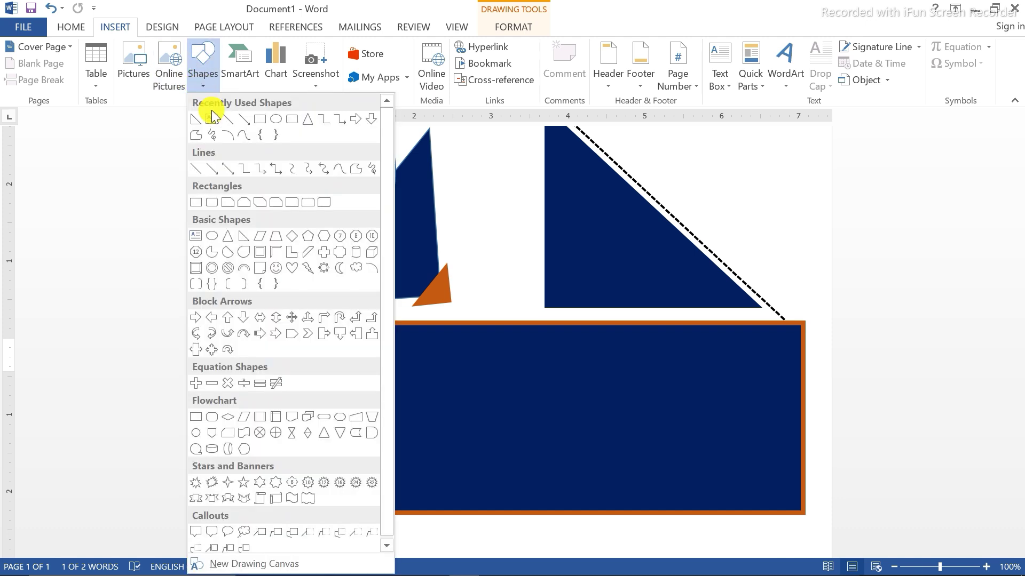
click(192, 238)
drag(235, 377, 673, 440)
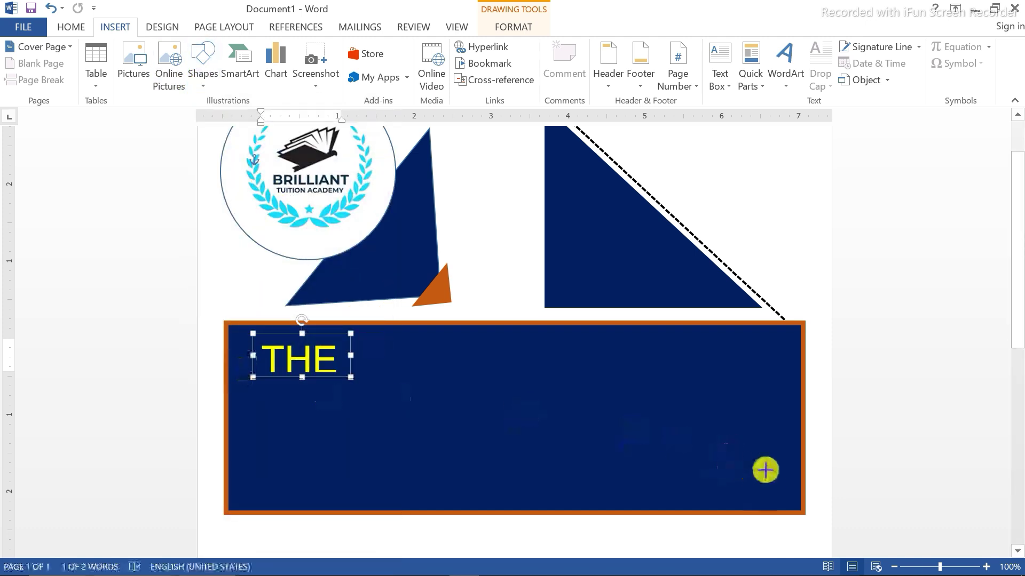
drag(787, 475, 787, 475)
click(369, 46)
click(384, 80)
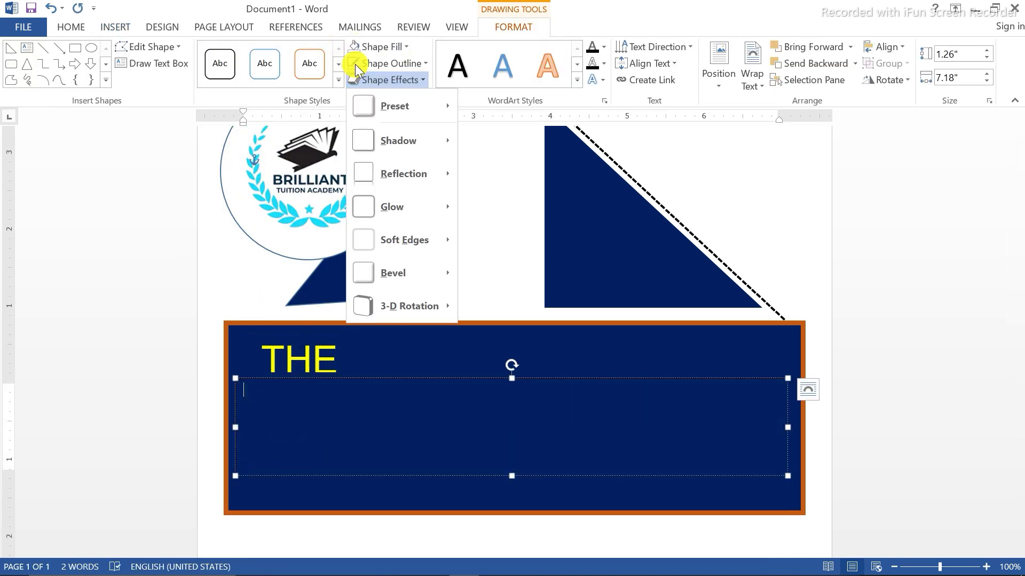
click(354, 63)
text(BRILLIANT)
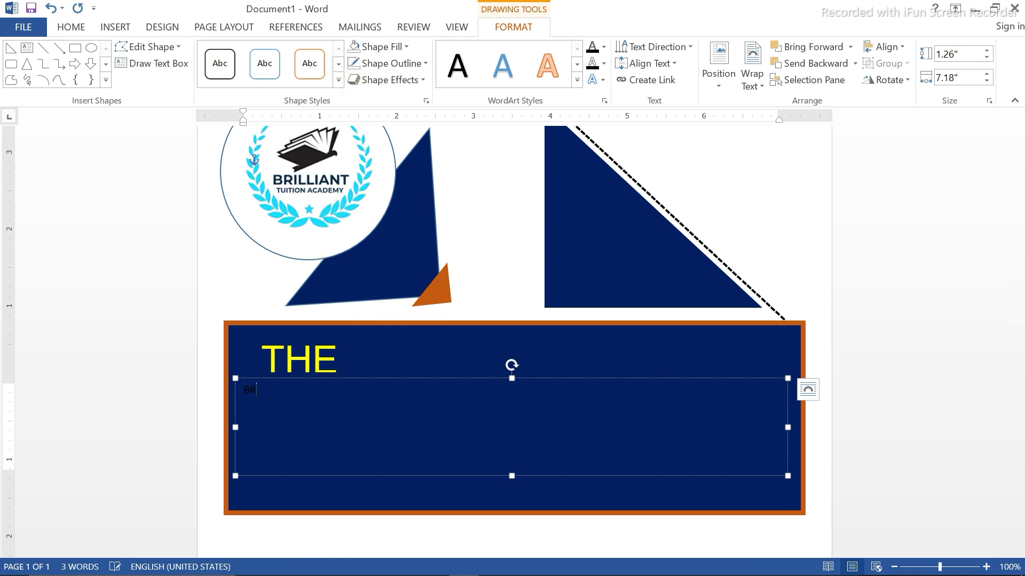
Set the word BRILLIANT to Arial at 100 pt.
click(69, 26)
click(212, 53)
click(154, 142)
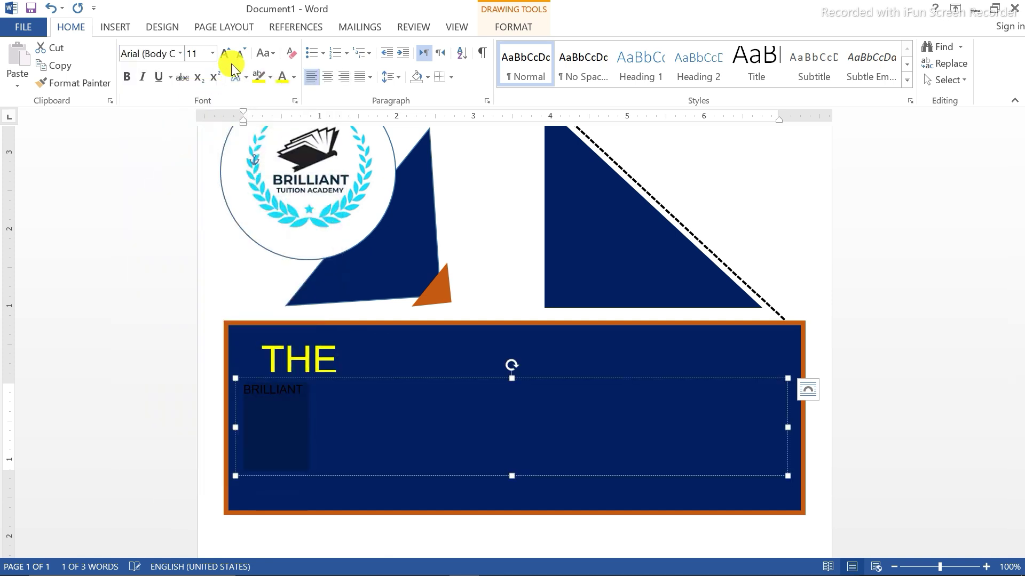
click(224, 54)
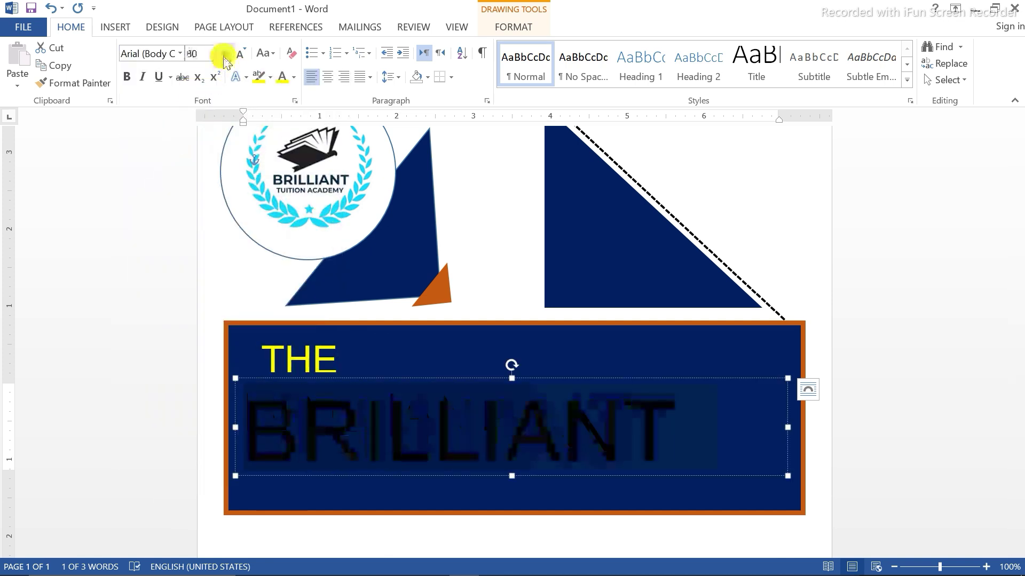
click(225, 54)
click(225, 54)
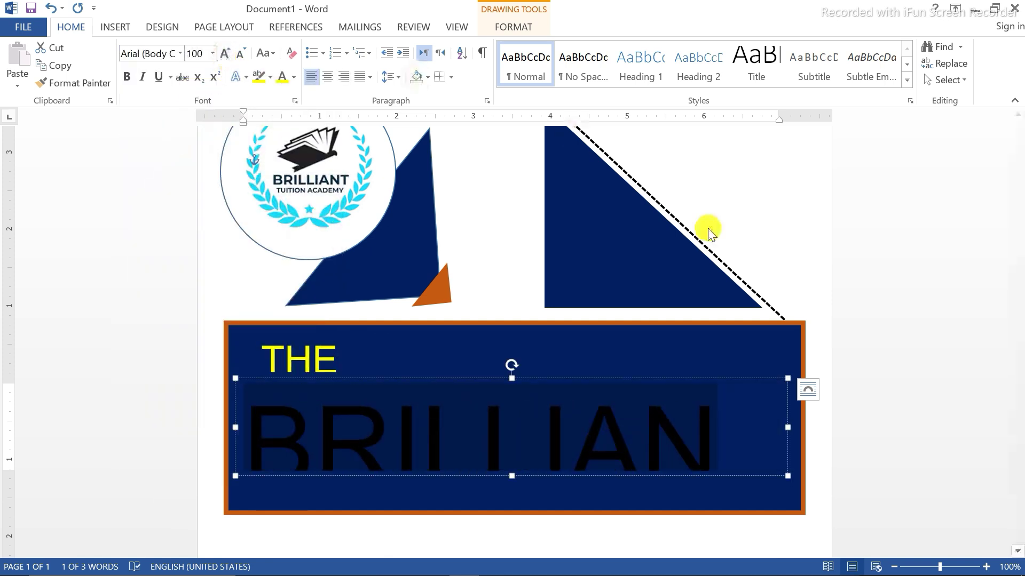
Enlarge the BRILLIANT text box to about 7.33" by 1.44" so the whole word fits, and colour the text white.
drag(787, 427, 799, 427)
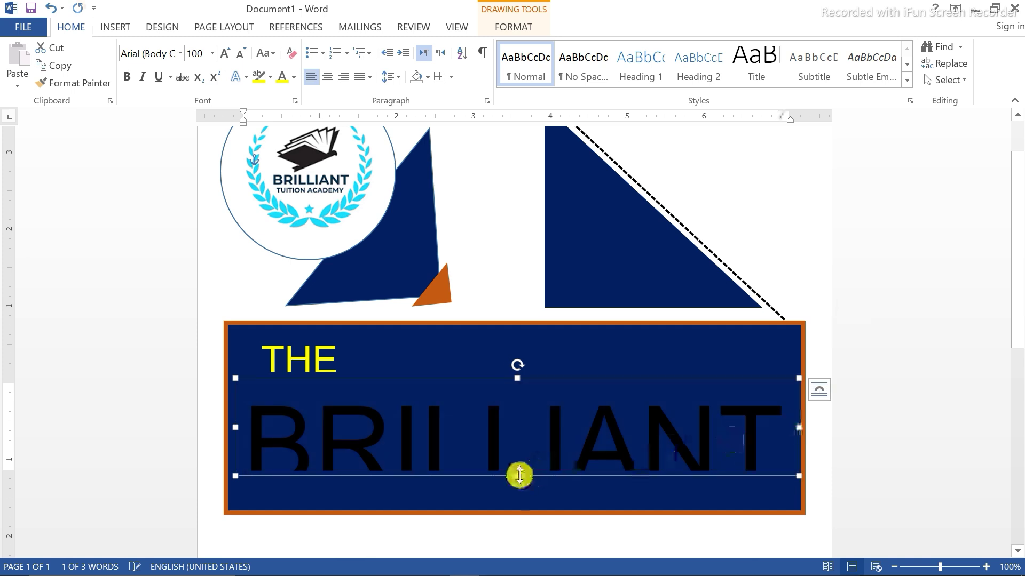
drag(517, 479, 517, 490)
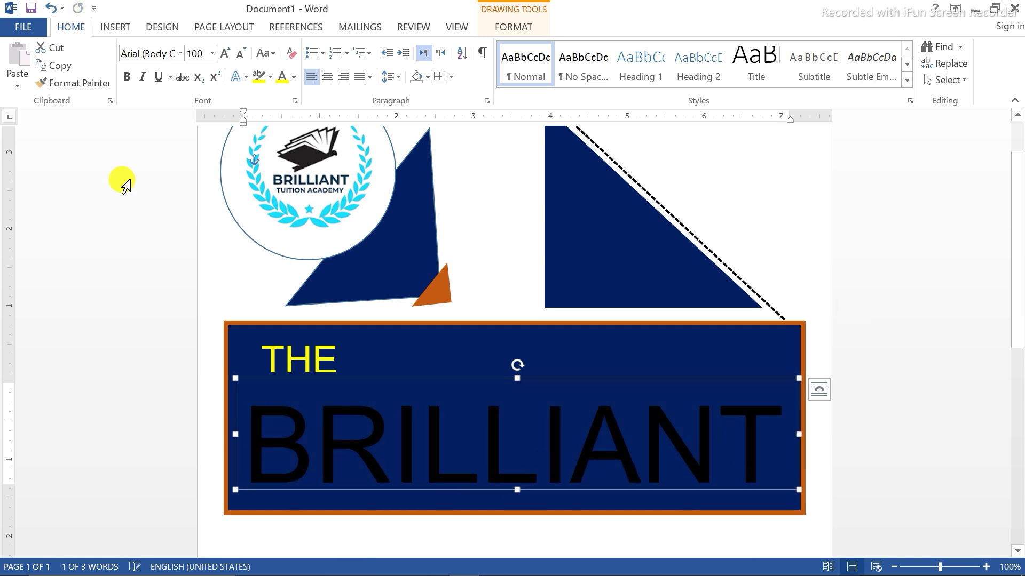
click(293, 77)
click(282, 129)
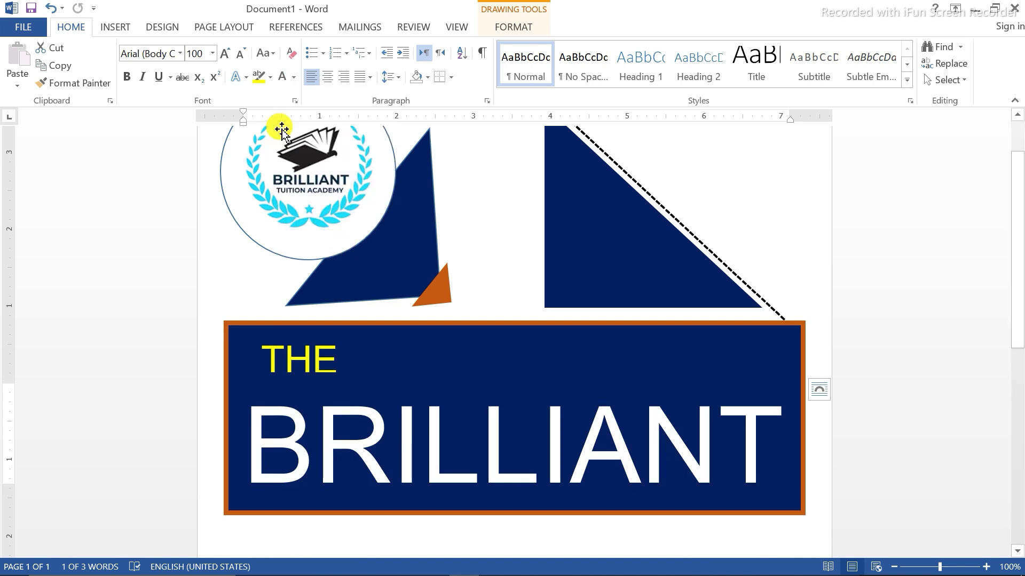
Nudge the BRILLIANT text box up to sit just under THE, then very slightly right.
click(444, 381)
double_click(444, 381)
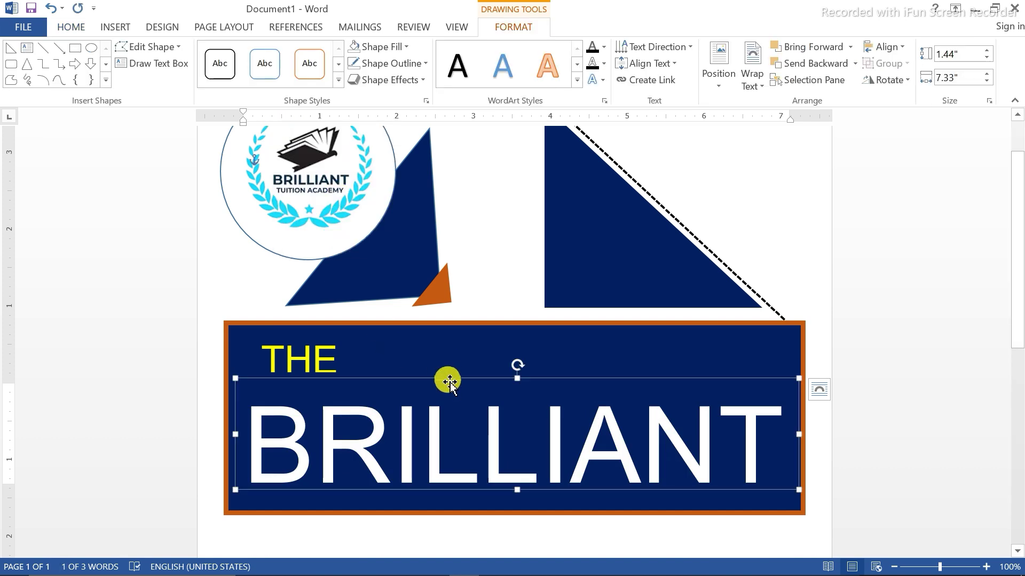
key(Up)
key(Up)
key(Up)
key(Up)
key(Down)
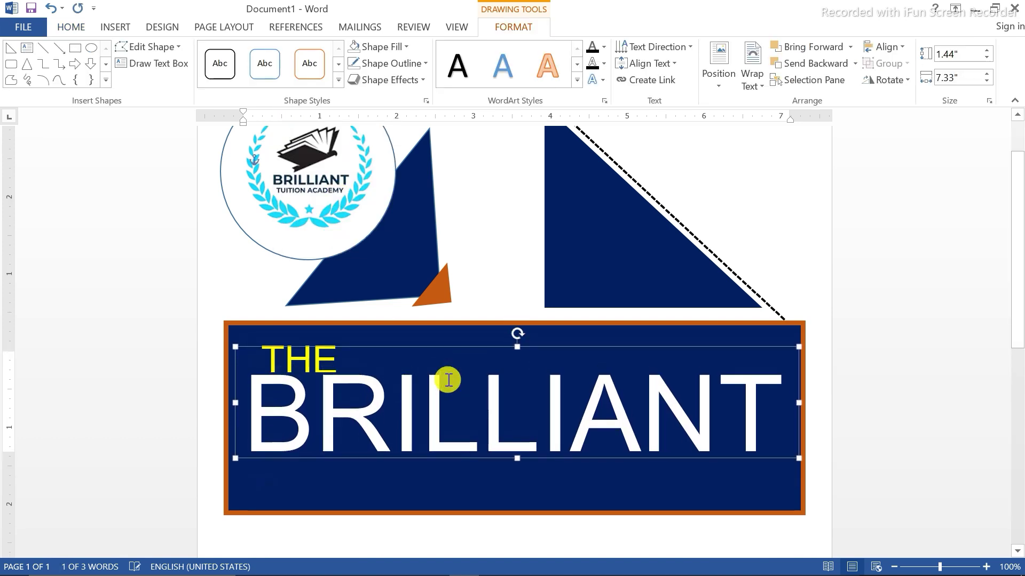
key(Down)
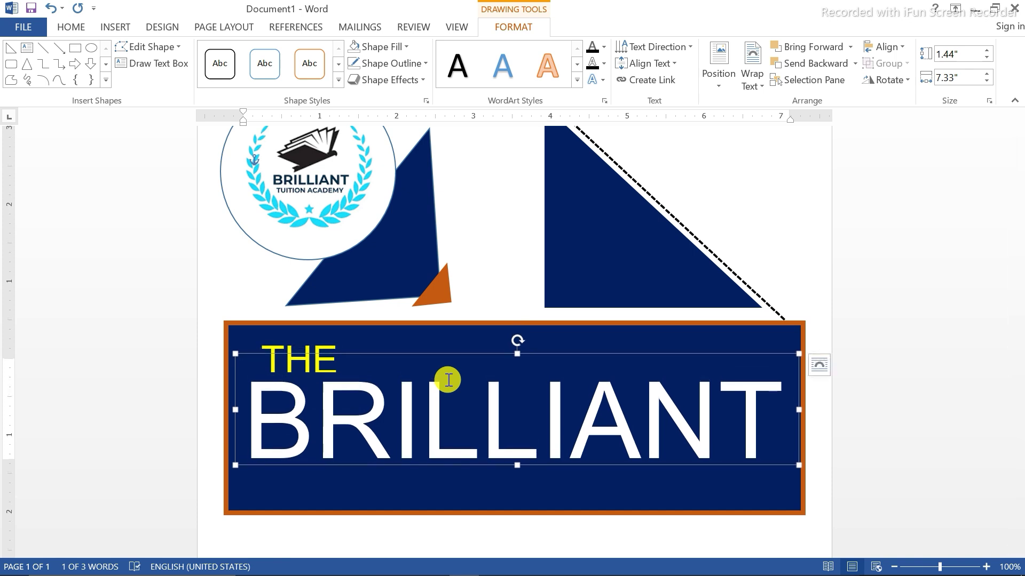
key(ctrl+Right)
Add a text box about 7.13" by 0.54" below BRILLIANT, without fill or outline, reading COLLEGE PESHAWAR.
click(143, 67)
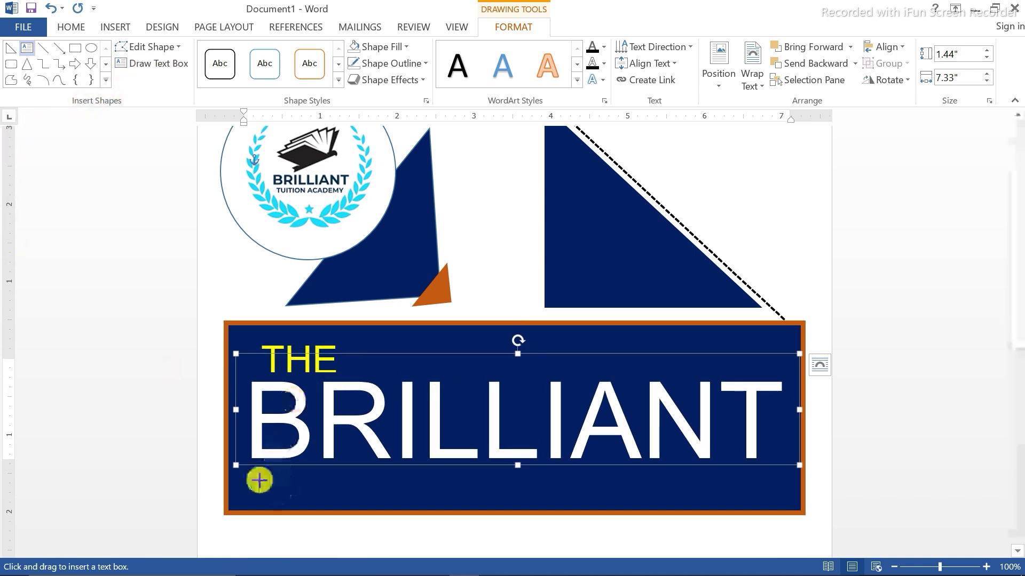
drag(781, 503, 240, 462)
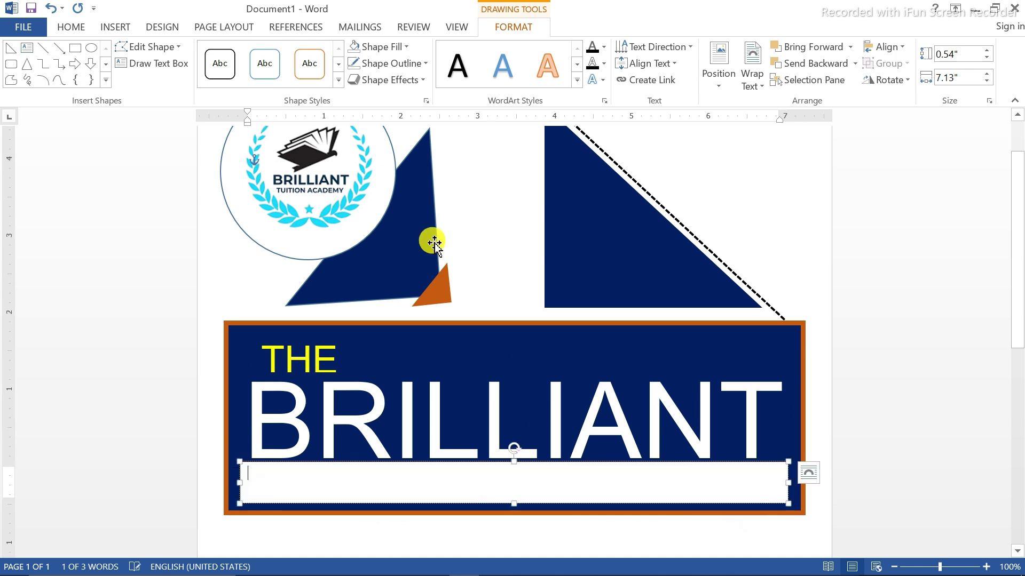
click(354, 46)
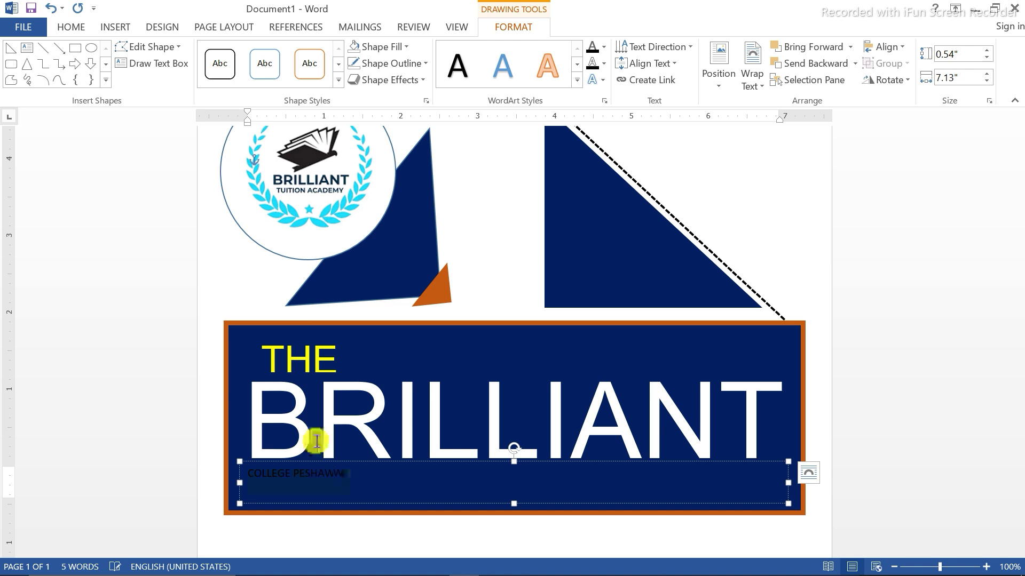
Colour the COLLEGE PESHAWAR text yellow and set its font to Arial.
click(71, 27)
click(292, 78)
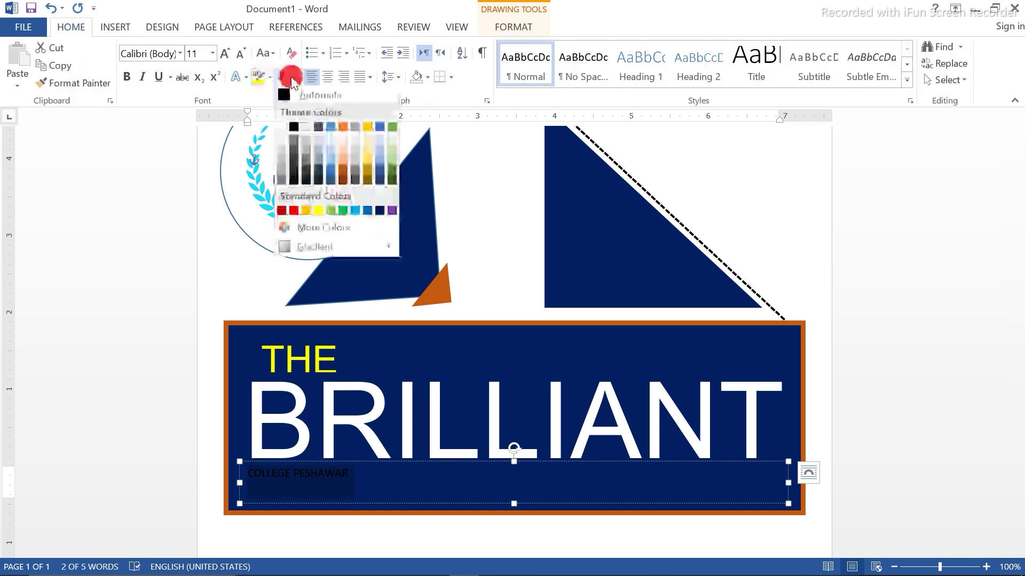
click(320, 210)
click(180, 53)
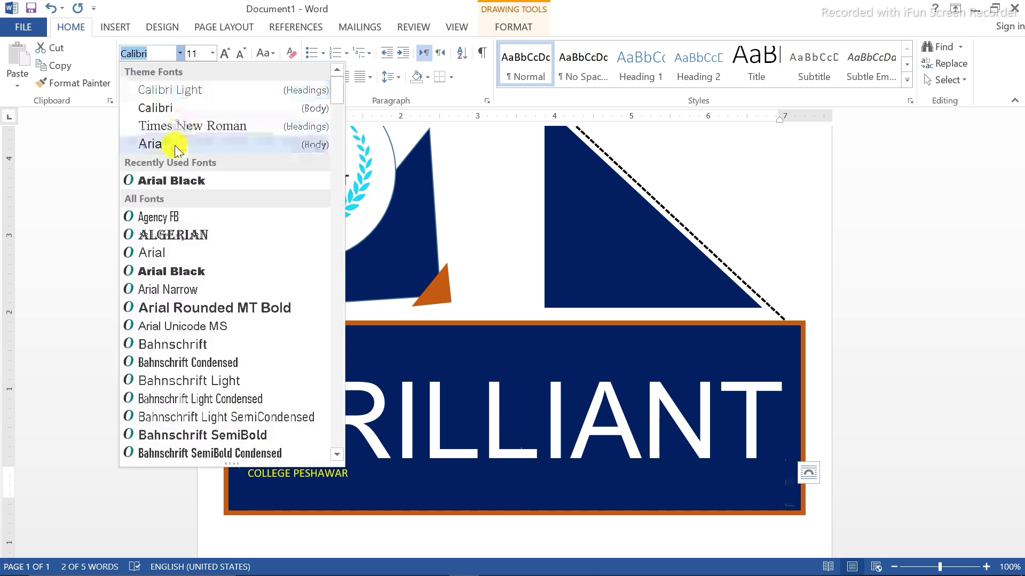
click(149, 140)
Enlarge COLLEGE PESHAWAR to 48 pt and widen its text box so both words fit on one line.
click(226, 54)
click(226, 53)
click(226, 53)
click(225, 54)
click(226, 53)
click(226, 54)
click(227, 53)
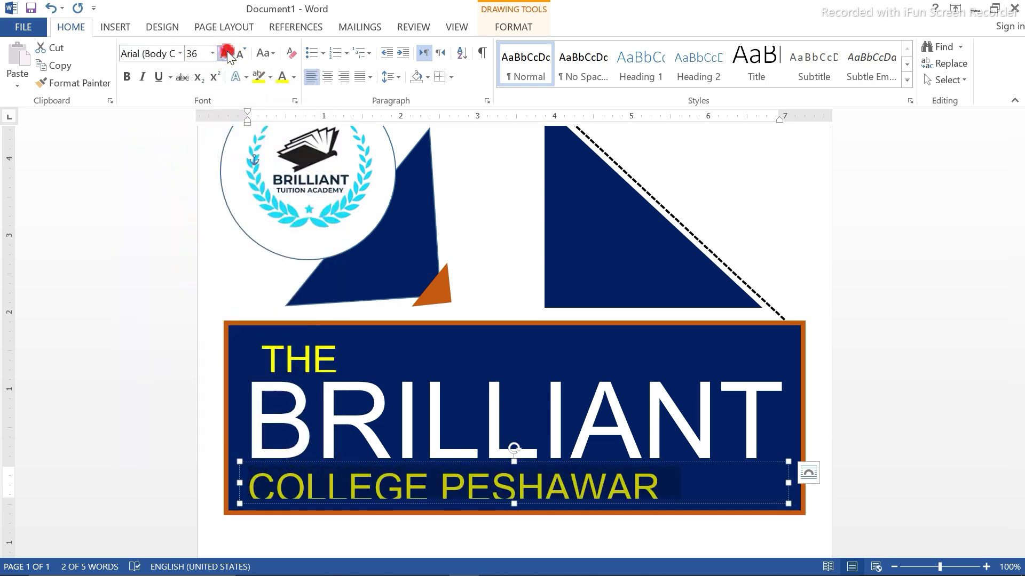
click(226, 54)
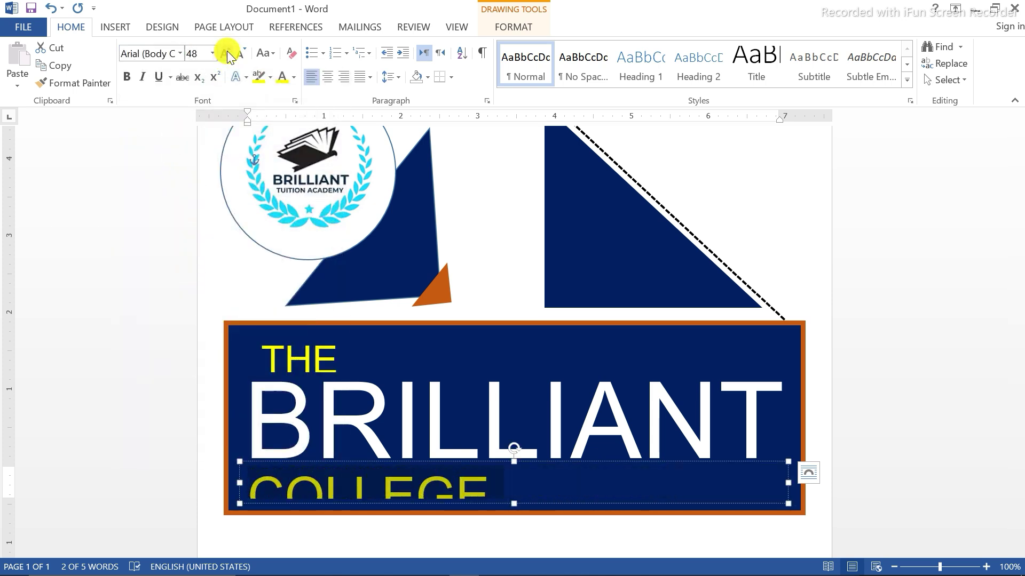
drag(788, 483, 811, 484)
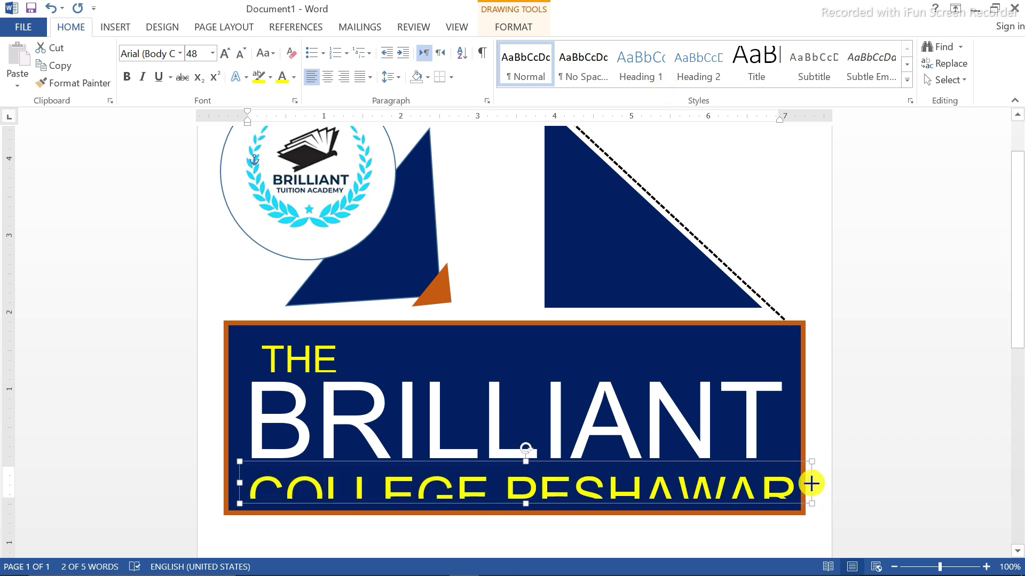
Make the COLLEGE PESHAWAR text box taller so its full letters show, and move it up directly beneath BRILLIANT.
drag(531, 511, 524, 523)
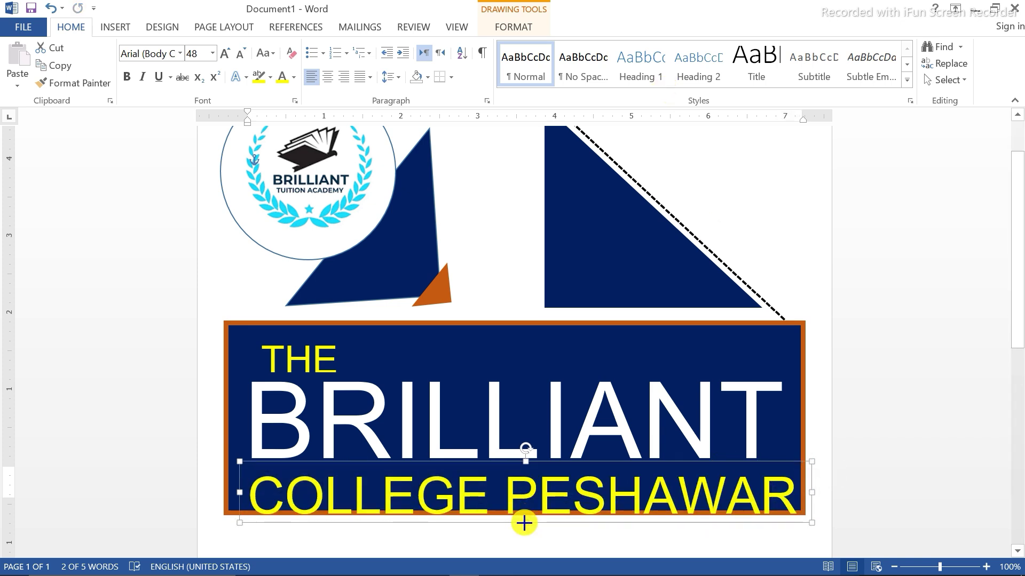
drag(545, 464, 541, 460)
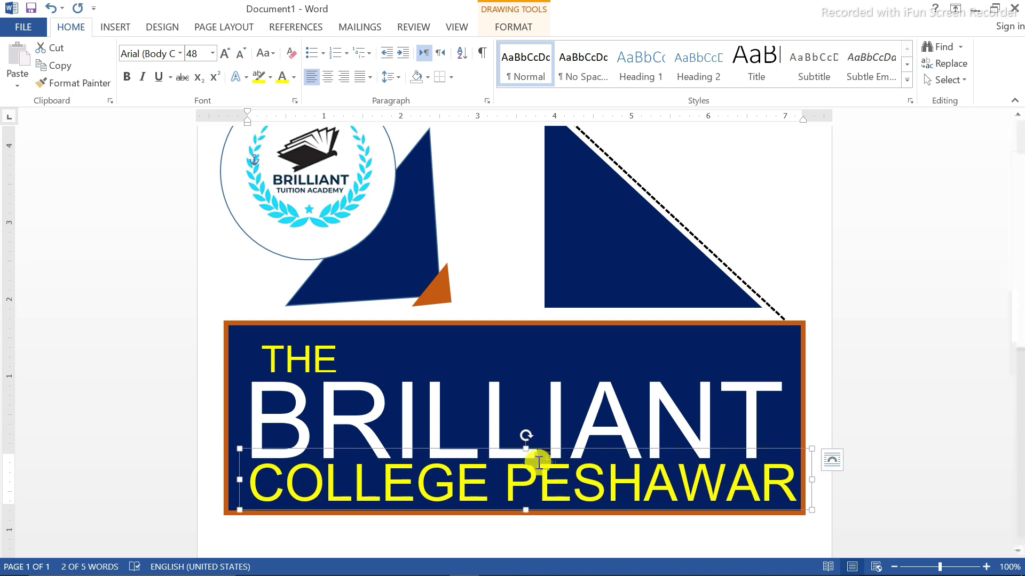
Extend the banner rectangle's lower edge slightly downward and nudge the COLLEGE PESHAWAR text box very slightly down inside it.
click(524, 354)
click(573, 331)
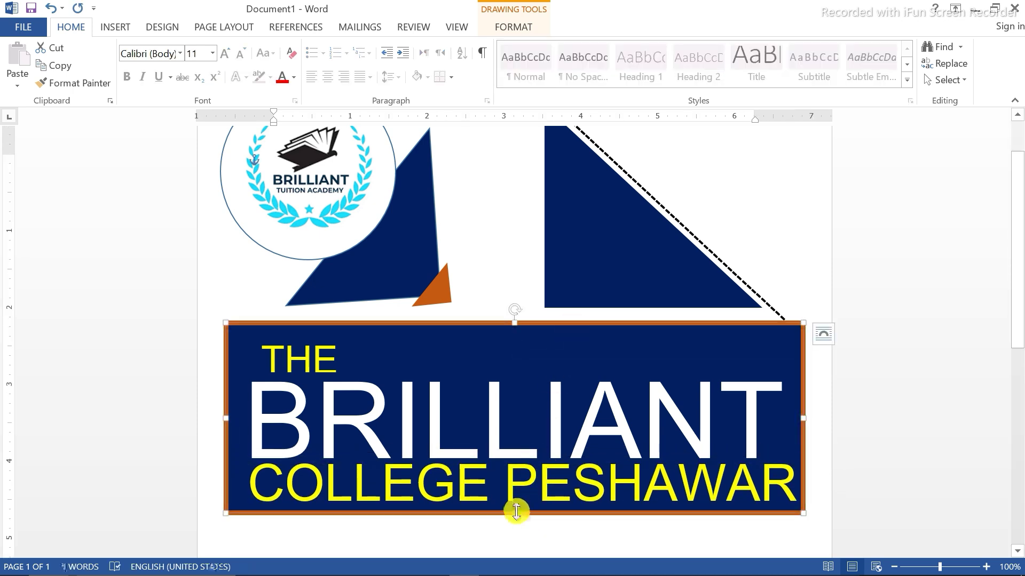
drag(515, 519, 515, 524)
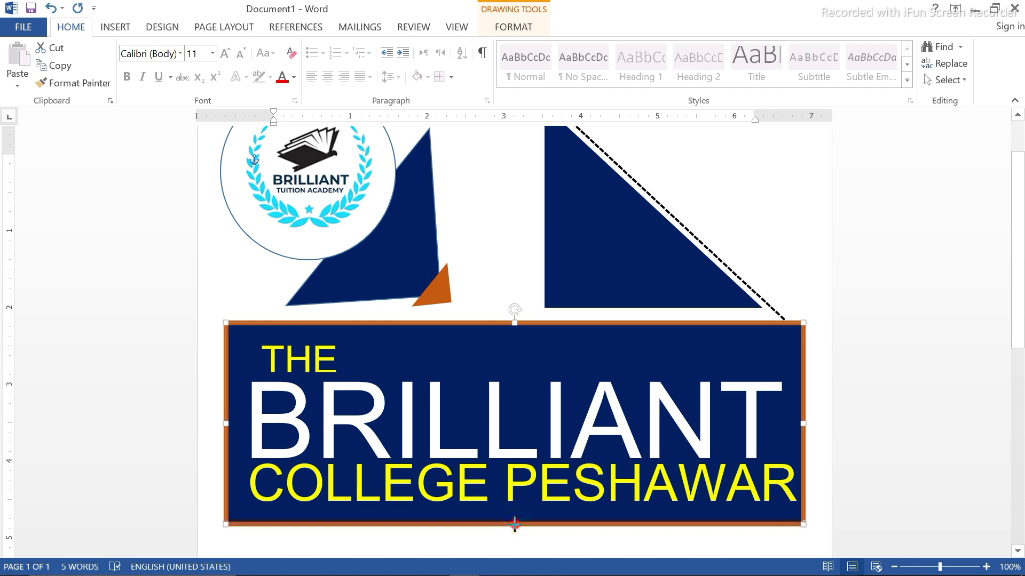
click(513, 495)
click(542, 451)
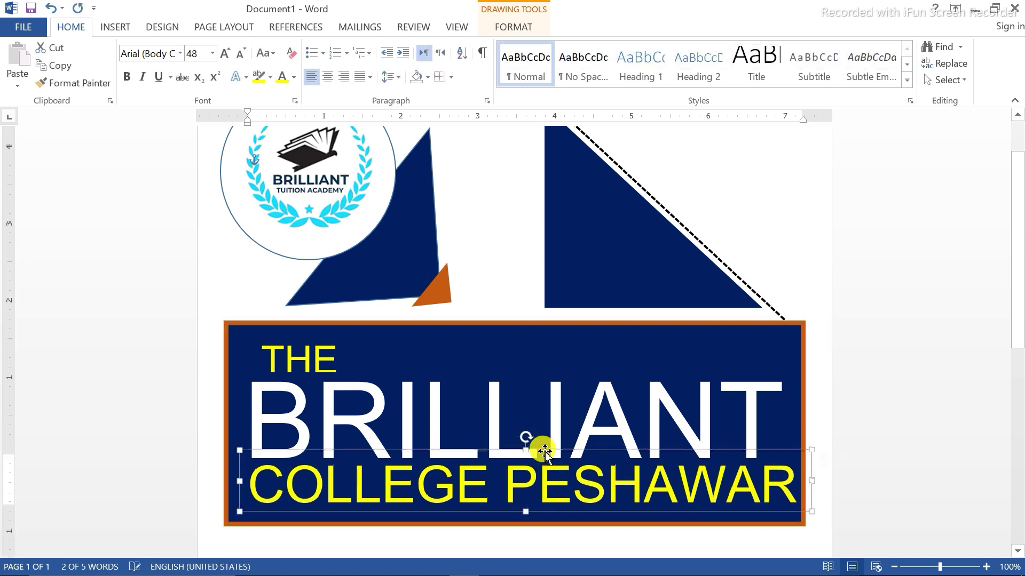
Draw a four-sided freeform shape with a slanted left side just below the banner, enlarged to about 3.85" high by 5.9" wide.
drag(1019, 230, 1018, 371)
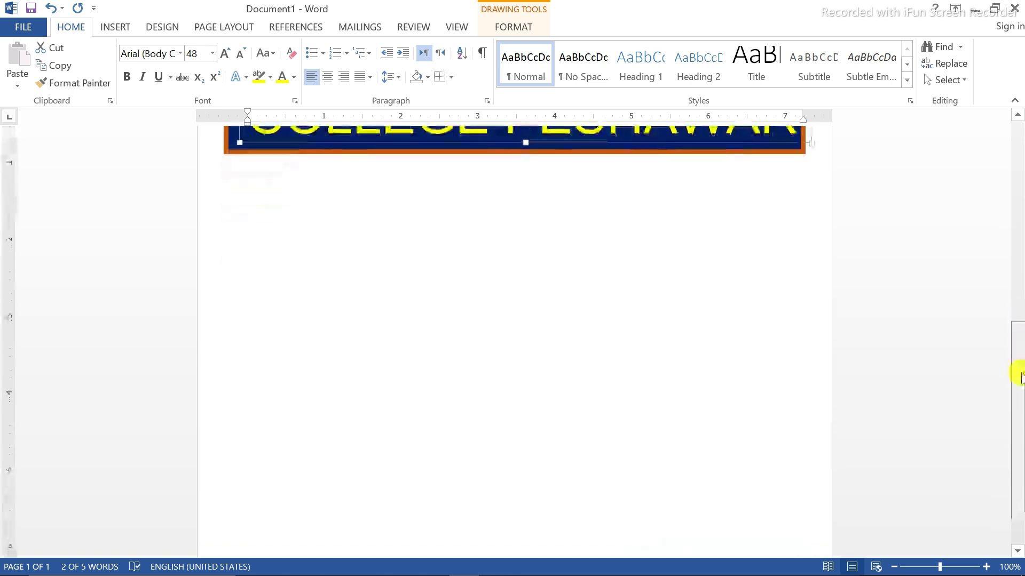
click(116, 27)
click(202, 62)
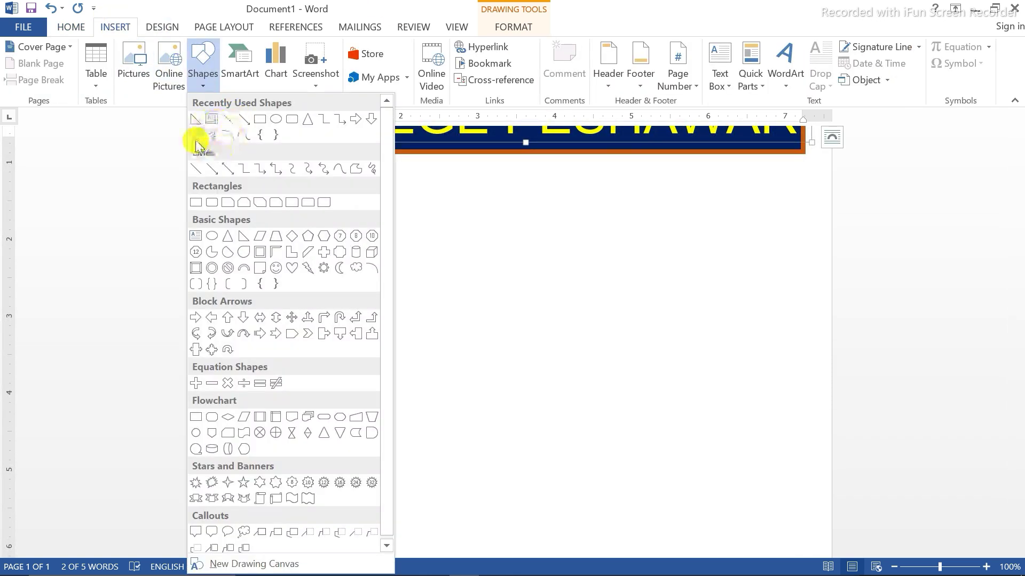
click(196, 137)
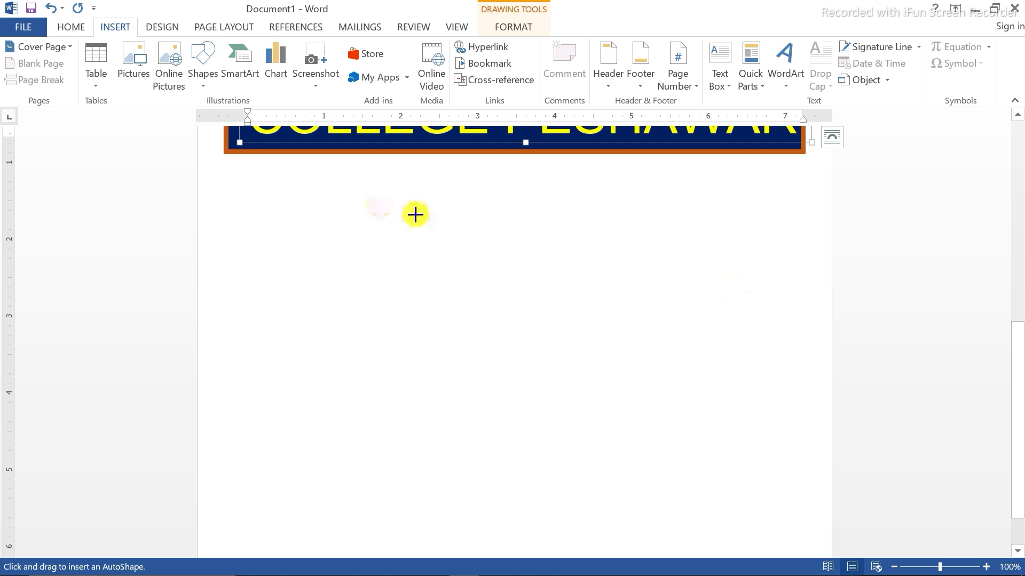
drag(470, 226, 641, 478)
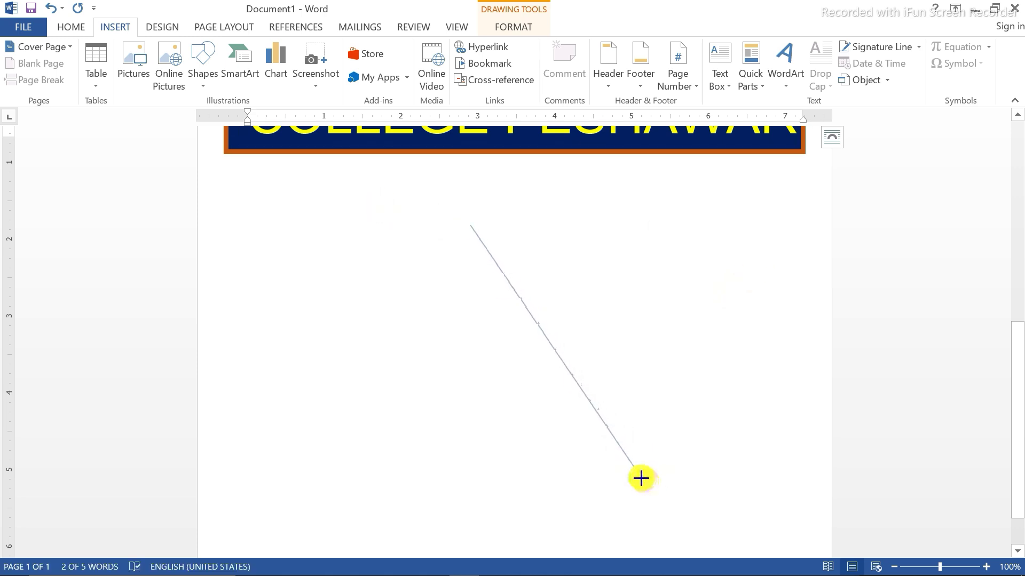
click(833, 480)
click(831, 227)
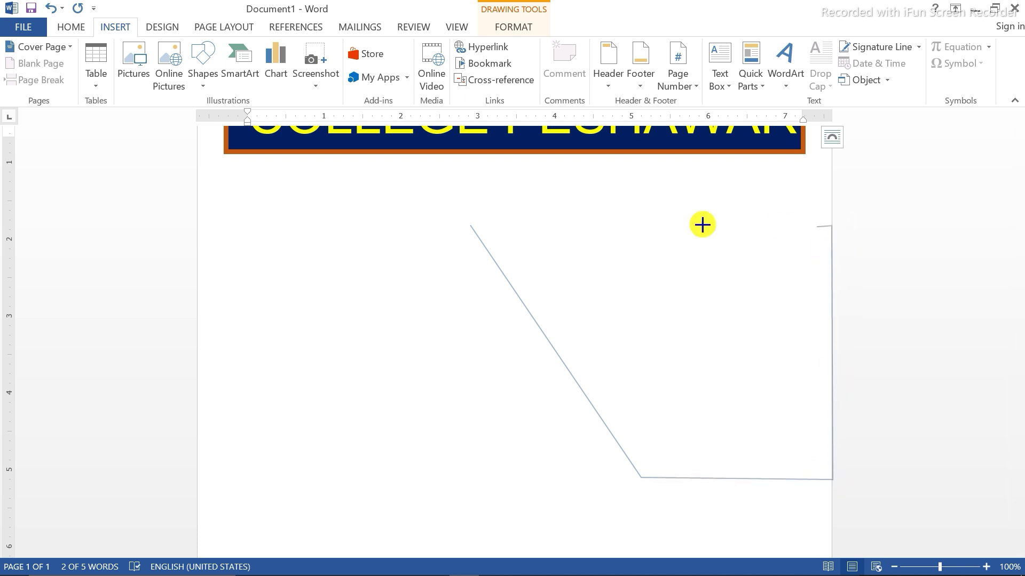
click(469, 225)
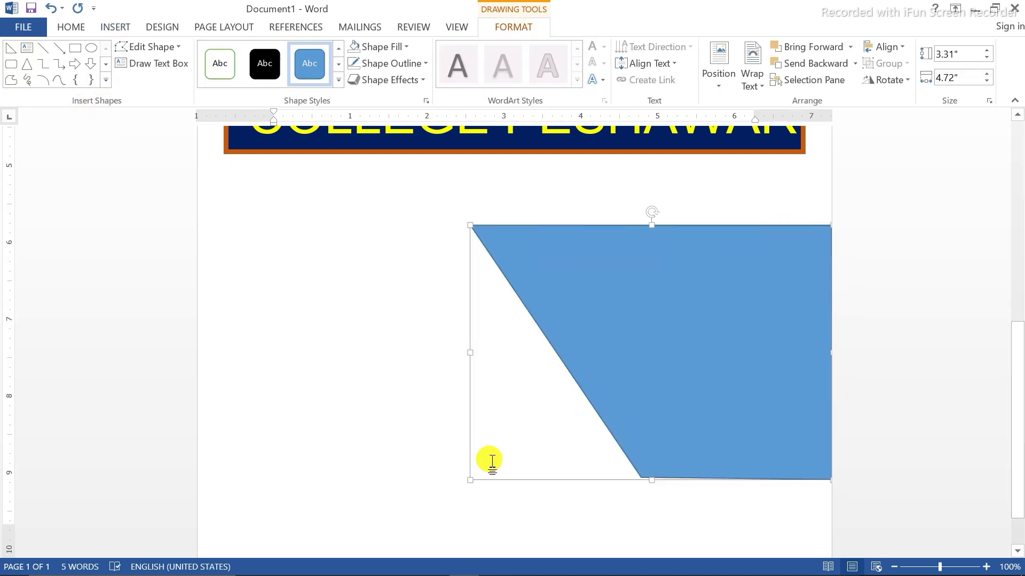
drag(470, 480, 379, 531)
drag(672, 344, 676, 307)
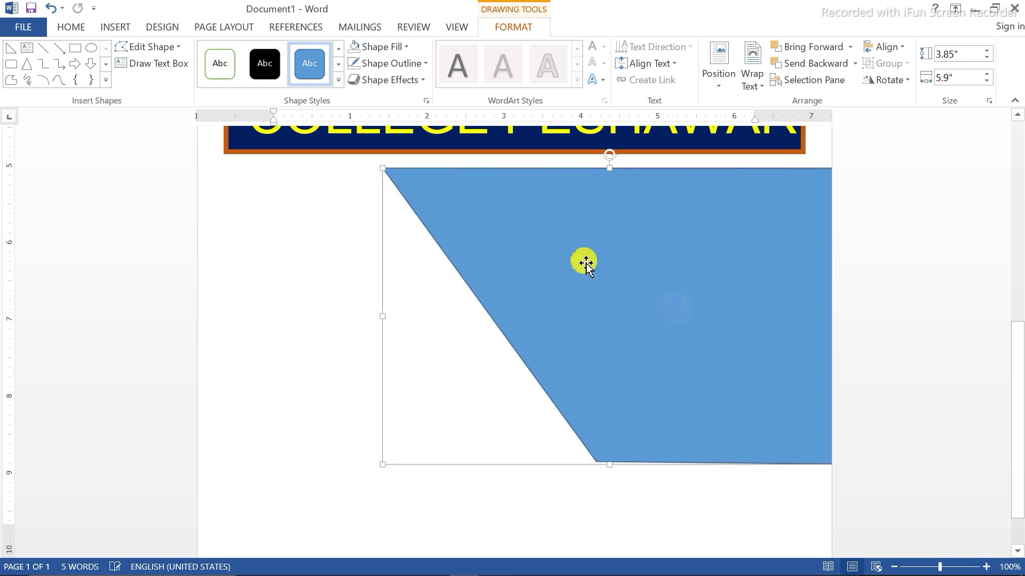
Fill the freeform shape with the picture "web" from the personal pictures folder on drive D.
click(405, 47)
click(403, 217)
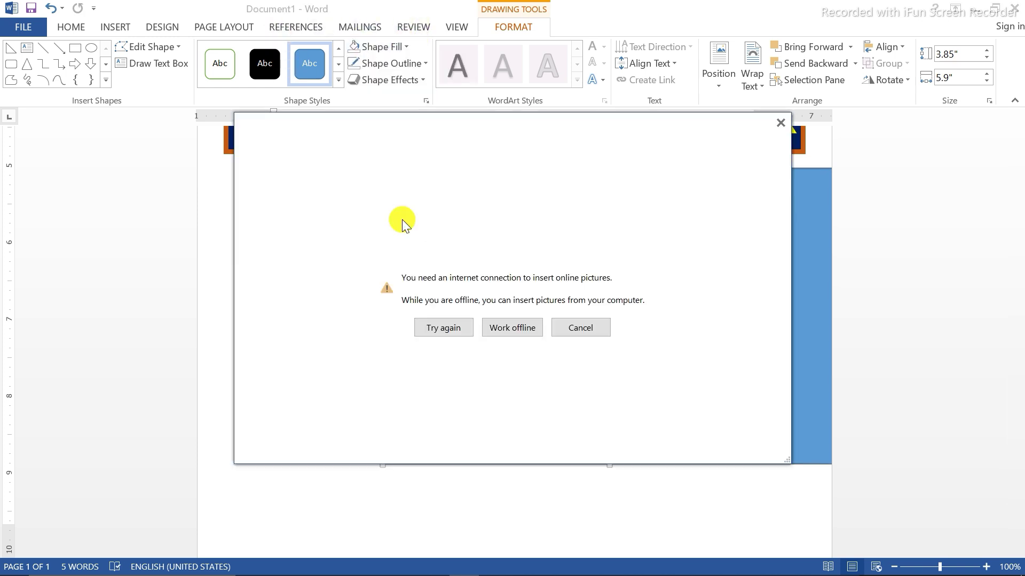
click(502, 324)
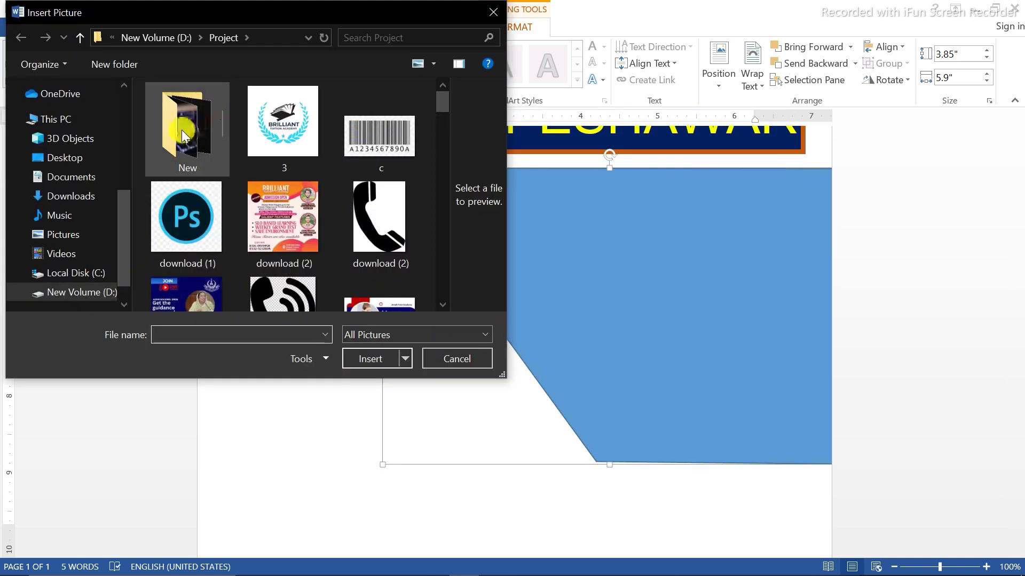
click(75, 291)
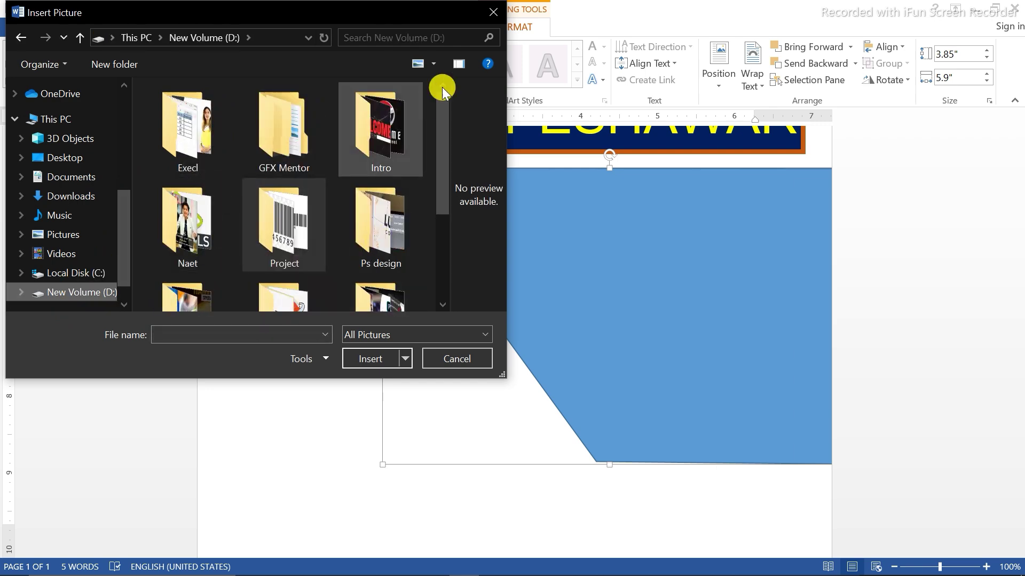
scroll(331, 217, down, 3)
double_click(286, 272)
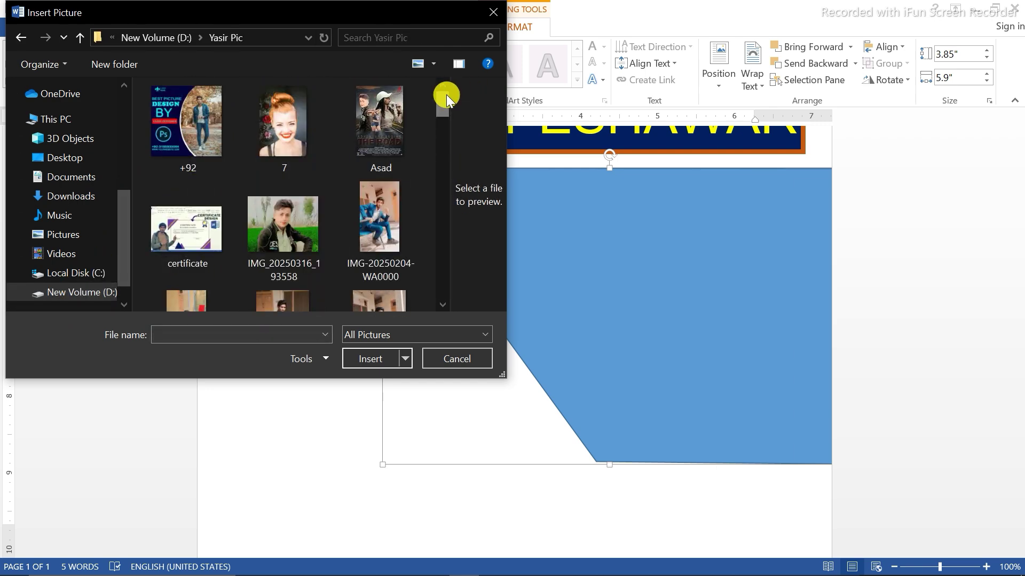
drag(447, 96, 446, 263)
click(283, 155)
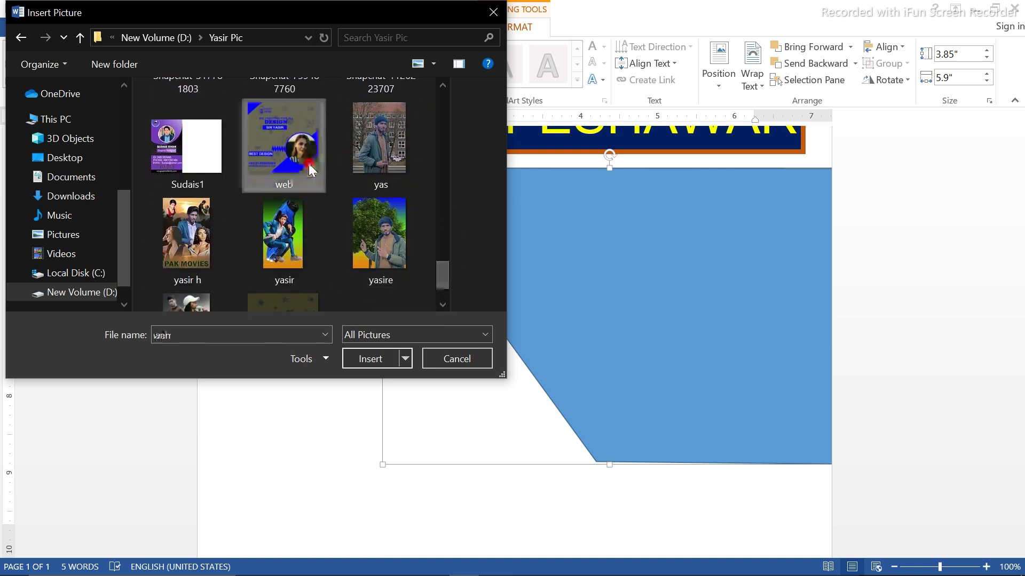
click(383, 357)
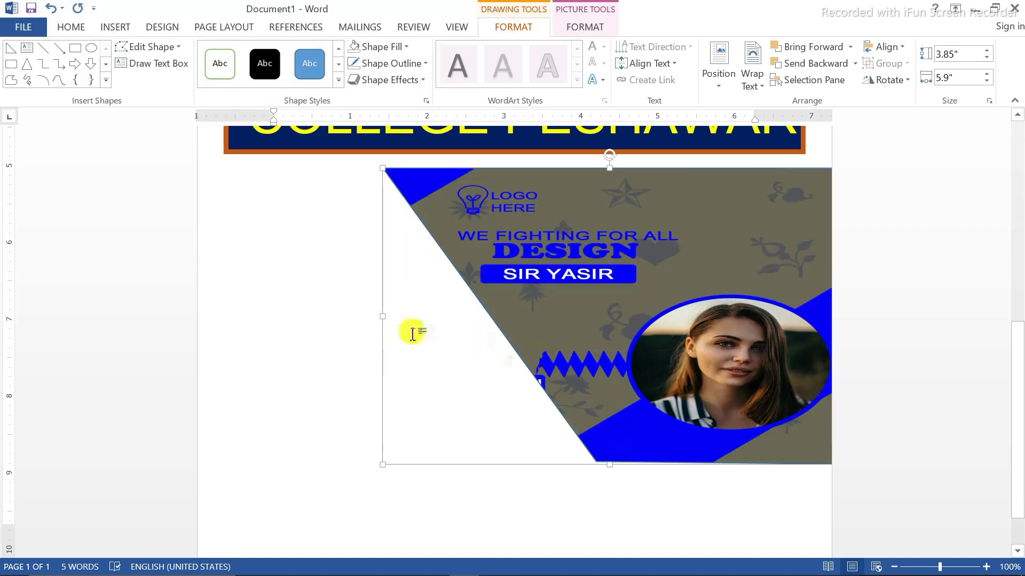
click(345, 320)
Draw four right triangles beside the picture shape, about 1.51" by 1.57", 1.09" by 1.17", 0.72" by 0.79" and 2.15" by 2.49".
scroll(970, 434, up, 10)
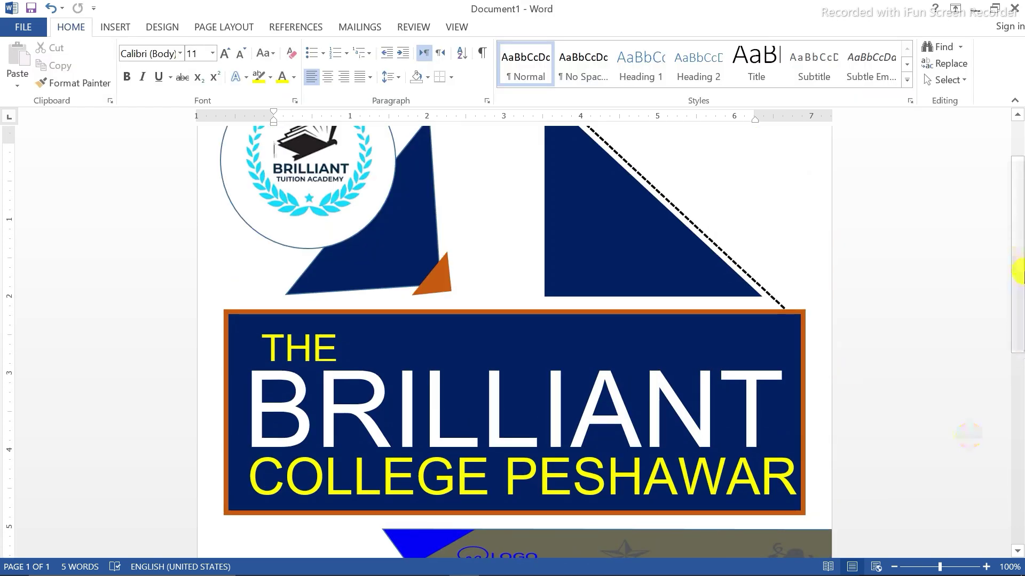
drag(1018, 272, 1017, 463)
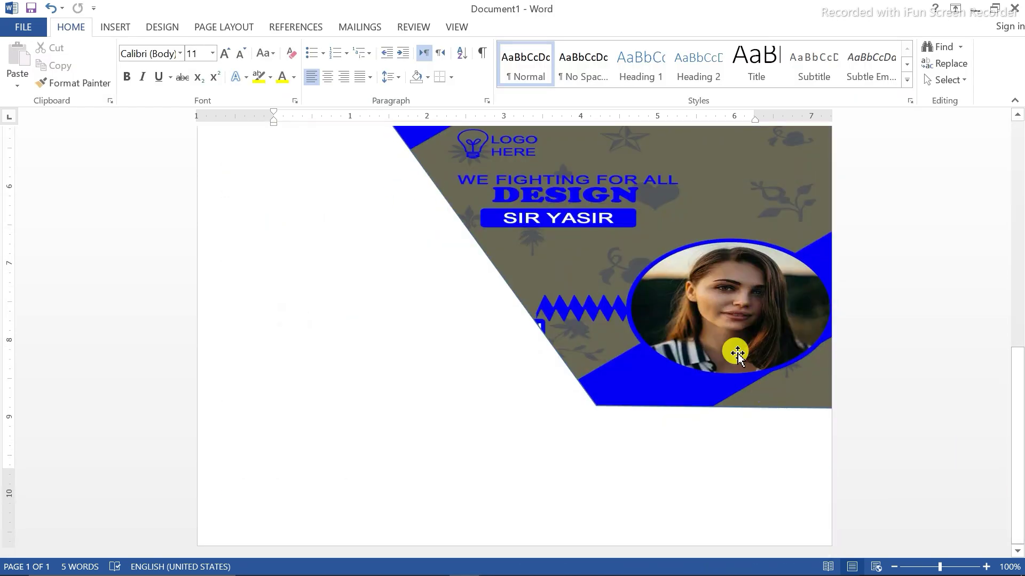
click(104, 23)
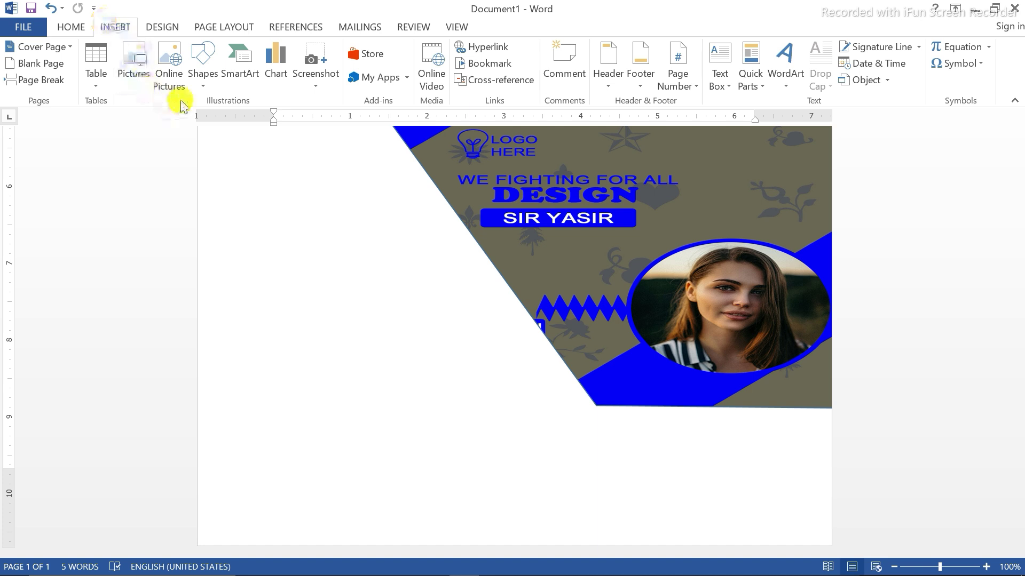
click(202, 75)
click(210, 138)
mouse_move(221, 187)
mouse_down()
mouse_move(318, 263)
mouse_move(342, 303)
mouse_up()
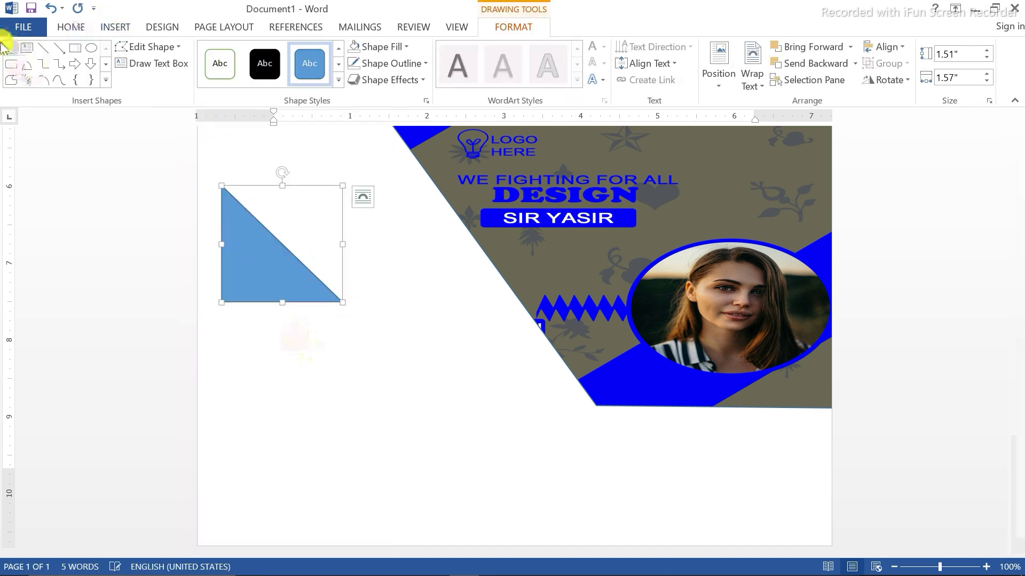
click(11, 48)
drag(298, 337, 390, 421)
click(11, 48)
drag(433, 326, 495, 381)
drag(288, 164, 479, 331)
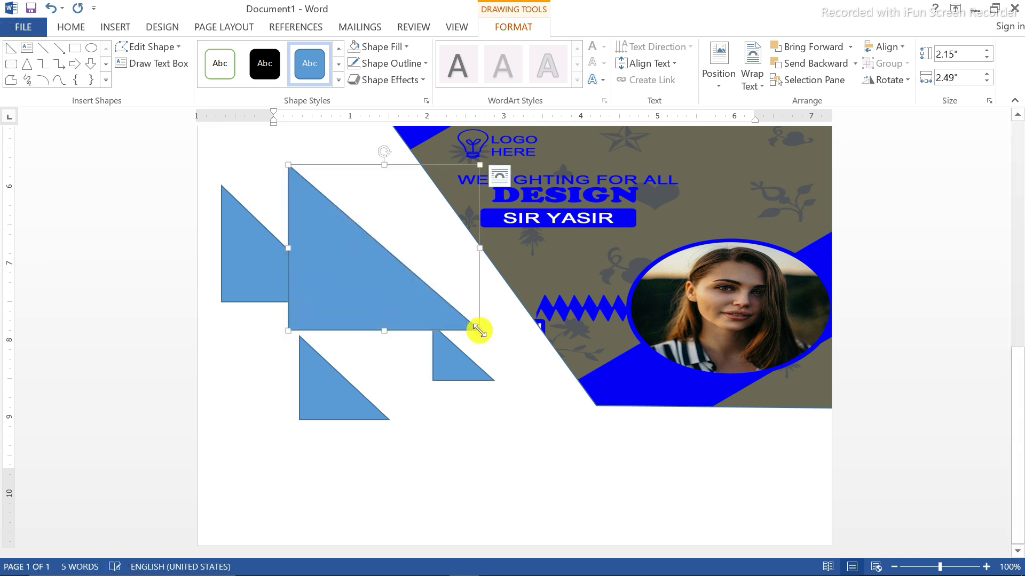
Rotate the largest triangle so its long side runs parallel to the picture shape's slanted edge, and fill it dark blue.
drag(378, 158, 368, 256)
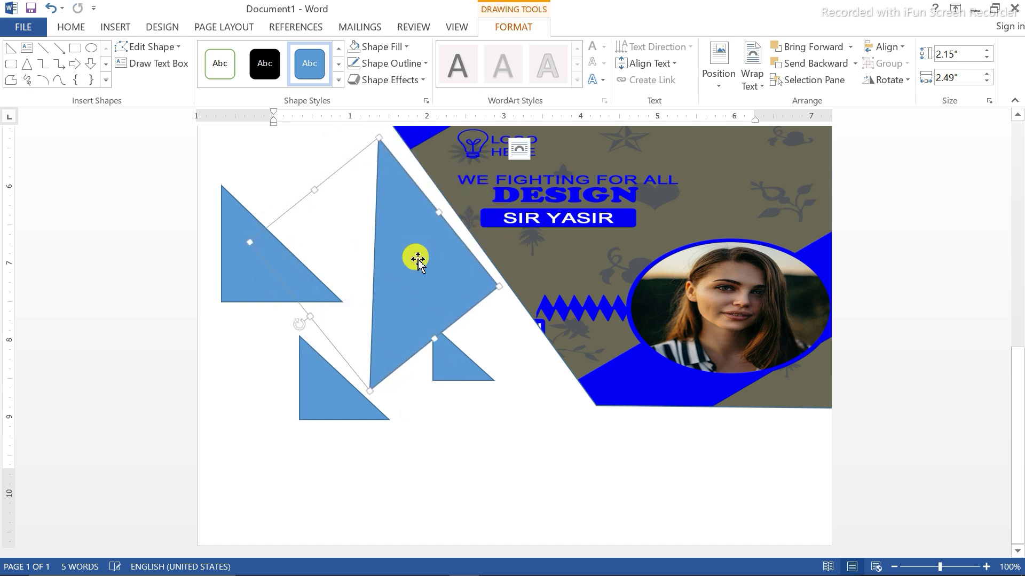
drag(300, 327, 297, 319)
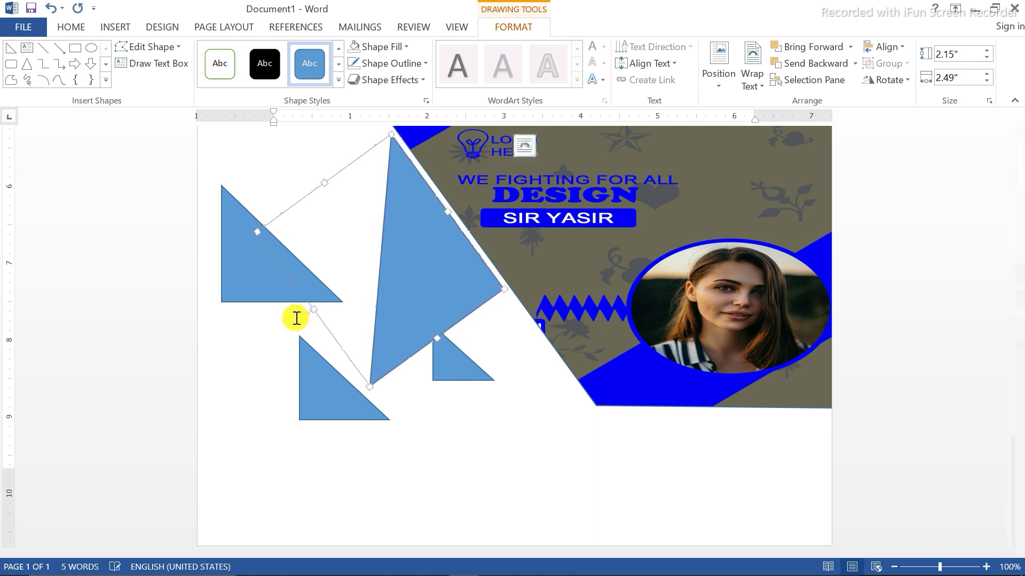
click(396, 47)
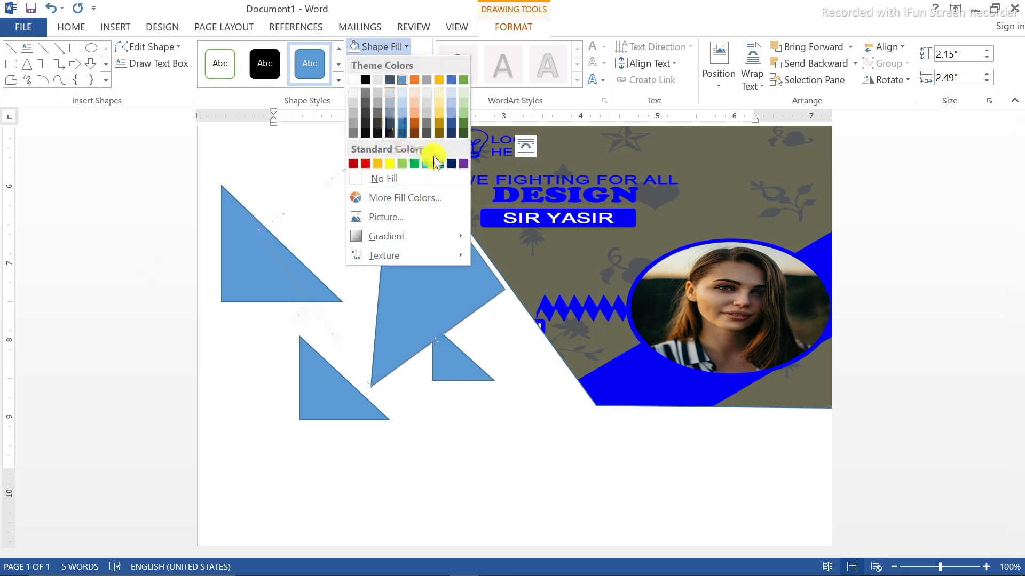
click(452, 164)
Shift the 1.09" high triangle down, and rotate the 1.51" high triangle clockwise, placed slightly higher and filled red.
click(309, 411)
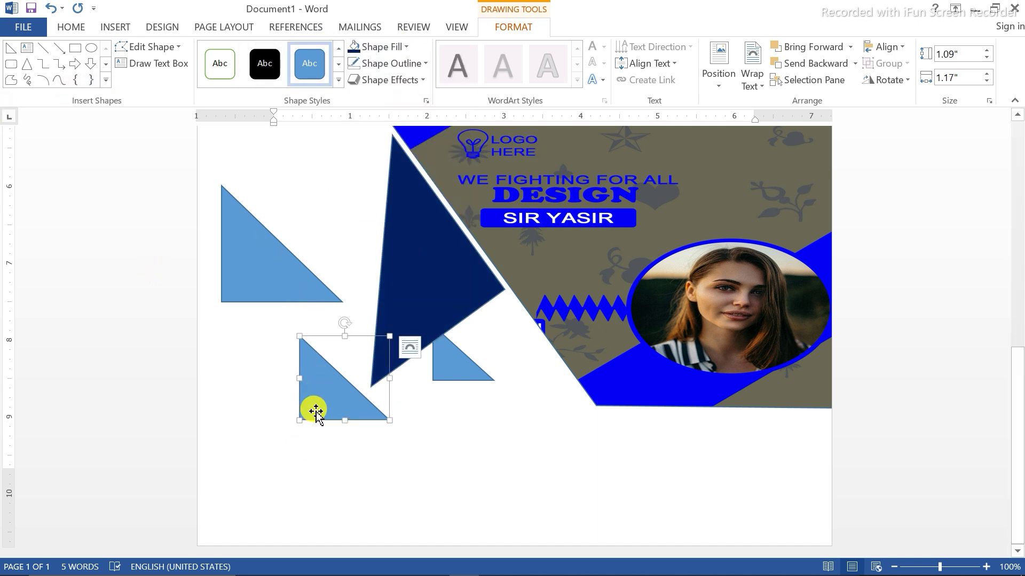
drag(313, 411, 280, 460)
click(275, 281)
drag(281, 171, 321, 181)
drag(246, 258, 265, 226)
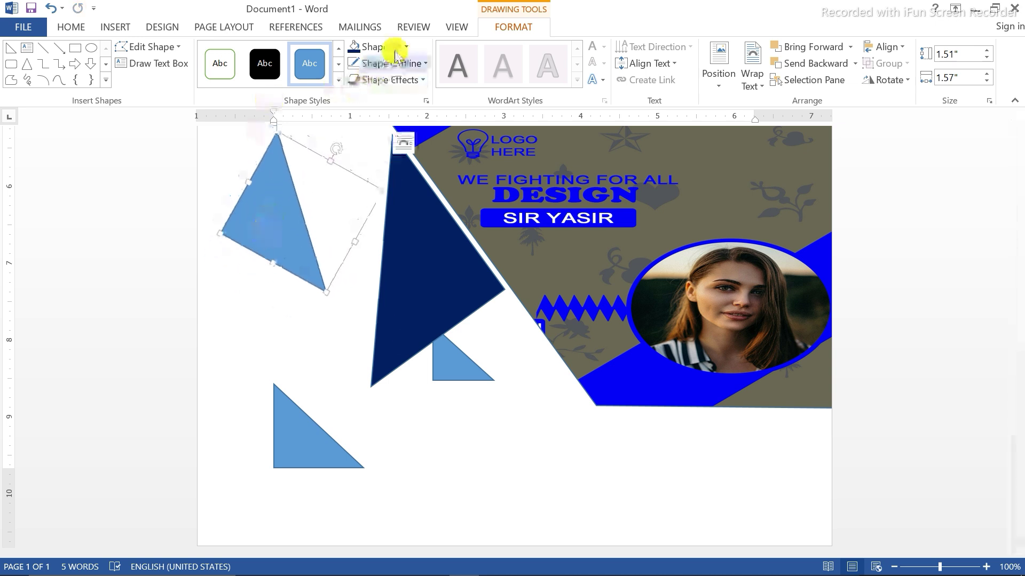
click(395, 47)
click(365, 163)
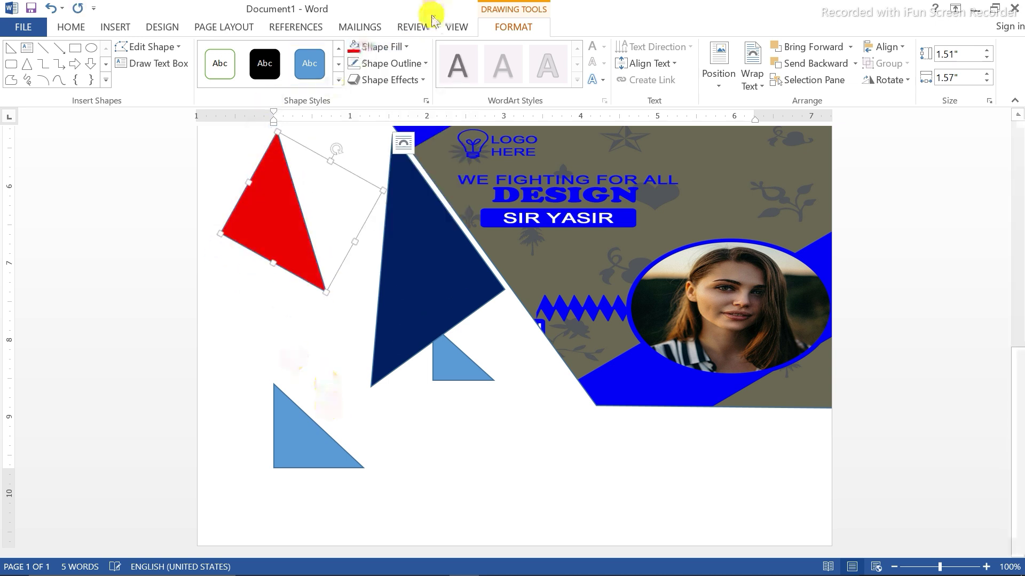
Fill the triangle at the lower left of the page dark orange and the smallest triangle yellow.
click(293, 430)
click(393, 47)
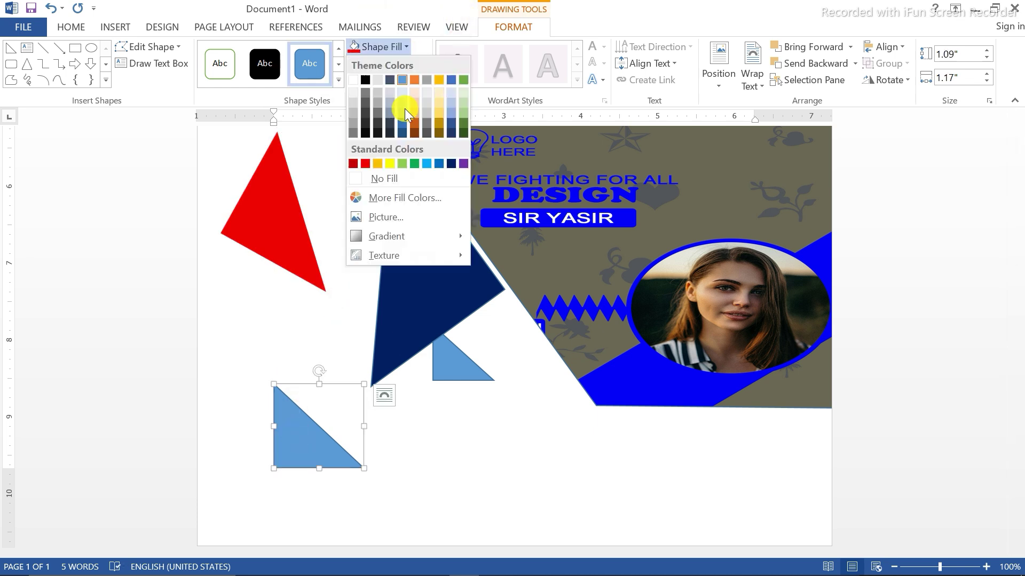
click(415, 121)
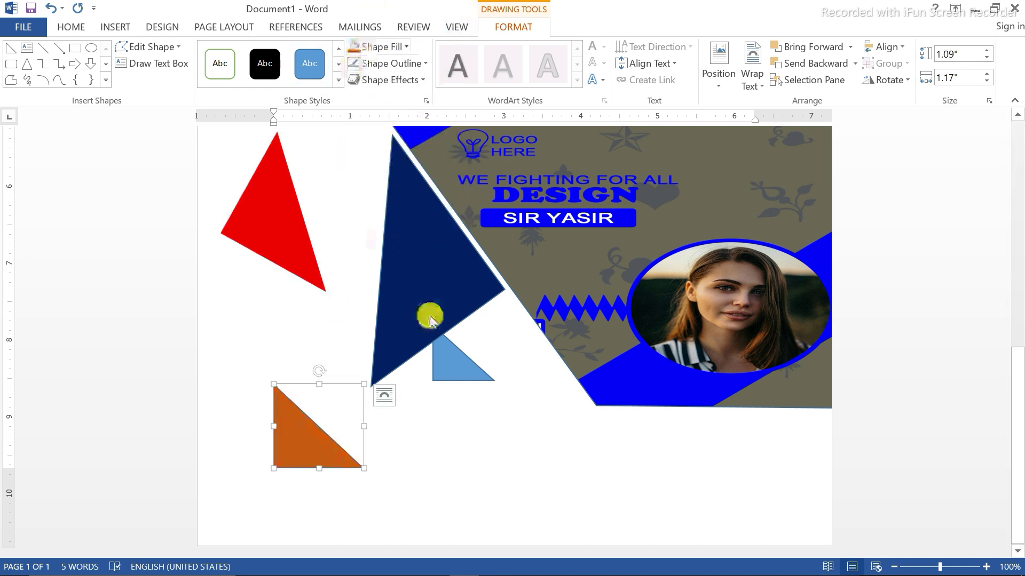
click(455, 356)
click(408, 48)
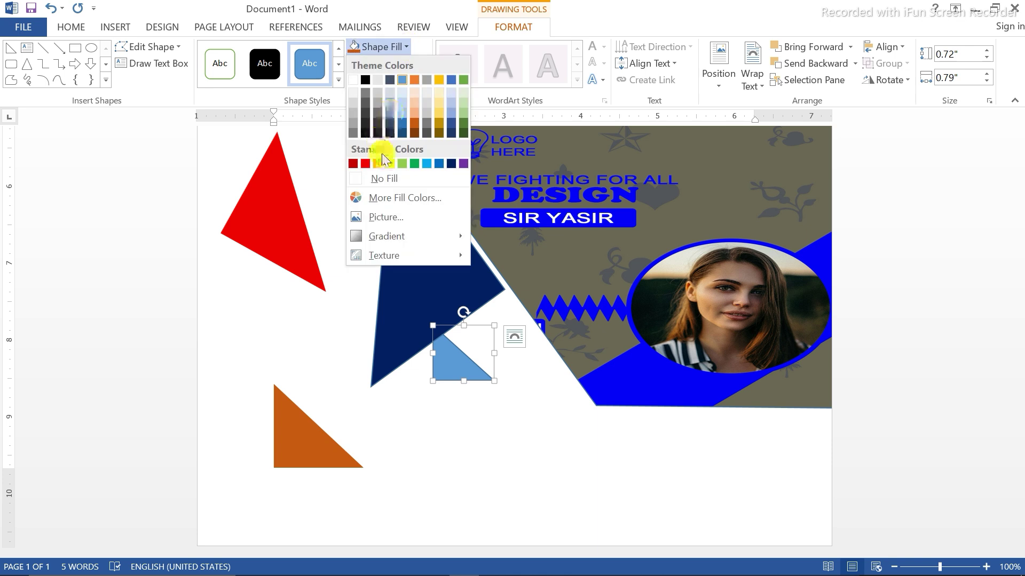
click(392, 164)
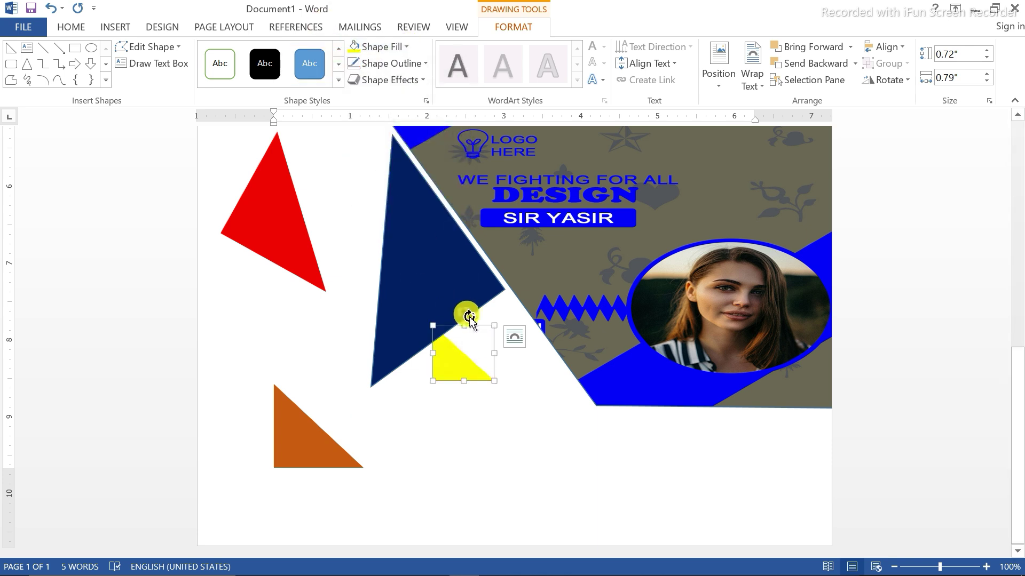
Rotate the yellow triangle to face the orange triangle's slanted side, and pair the two below the red triangle.
drag(469, 316, 332, 355)
drag(307, 448, 258, 385)
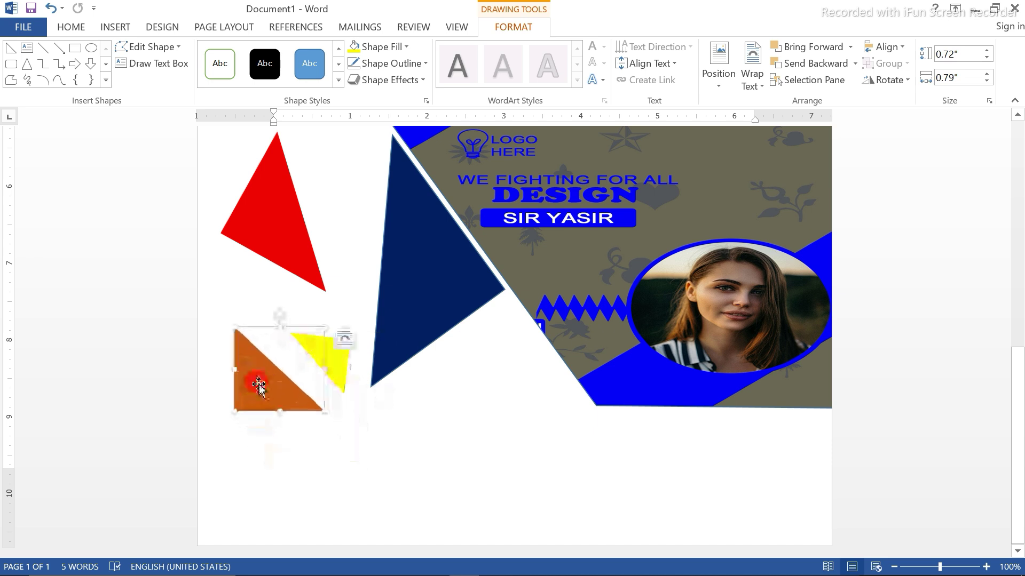
drag(341, 374, 339, 339)
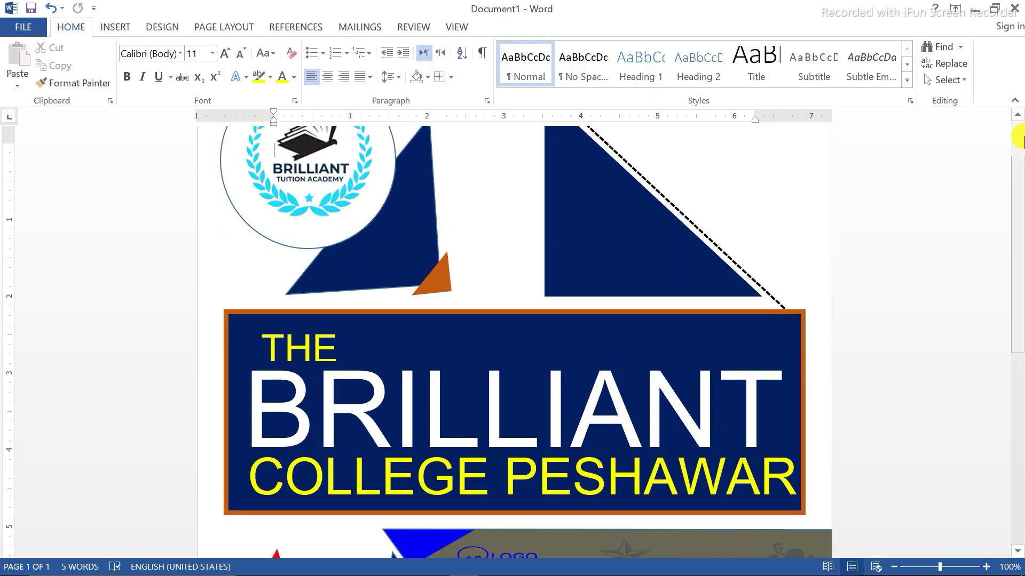
Add an outline-free text box about 3.27" wide and 1.16" high below the picture shape, containing the word Prospectus.
click(1015, 361)
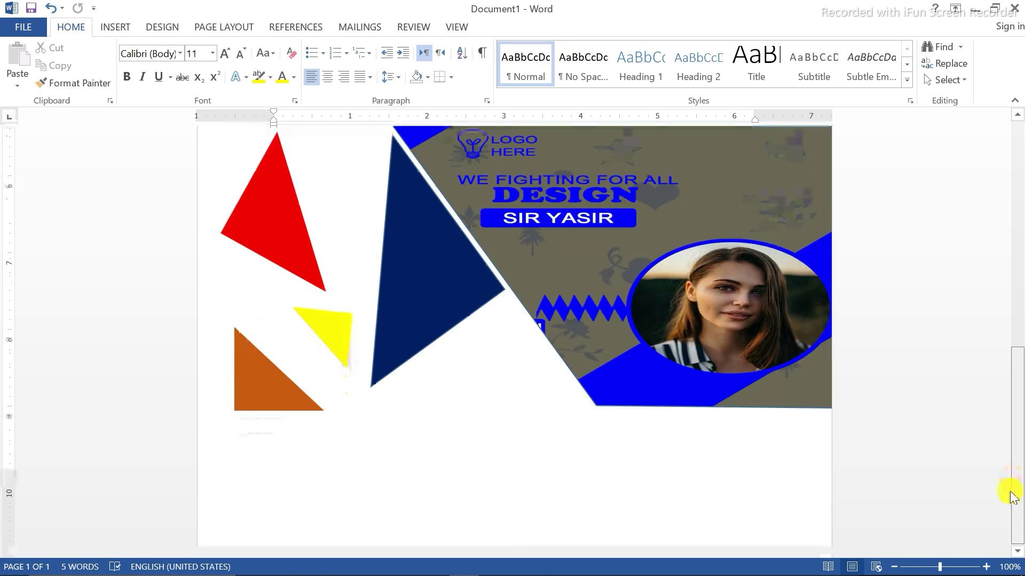
click(115, 26)
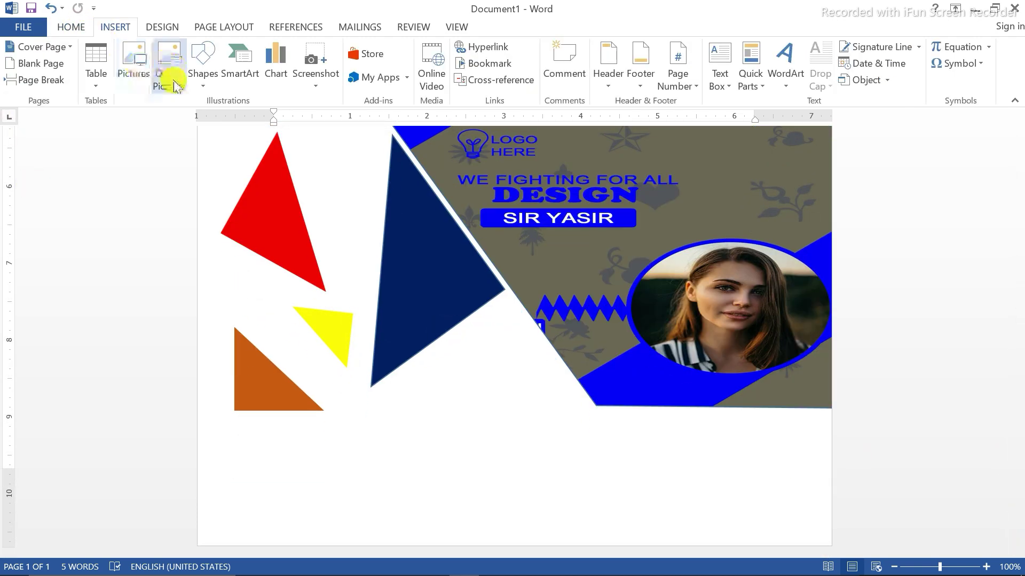
click(202, 80)
click(211, 119)
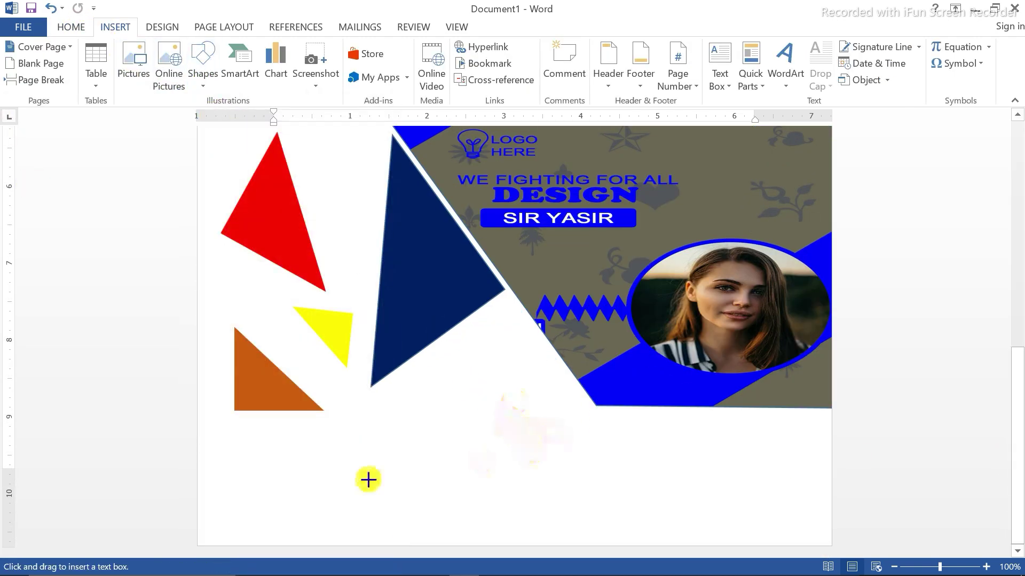
mouse_move(520, 433)
mouse_down()
mouse_move(794, 519)
mouse_move(774, 517)
mouse_up()
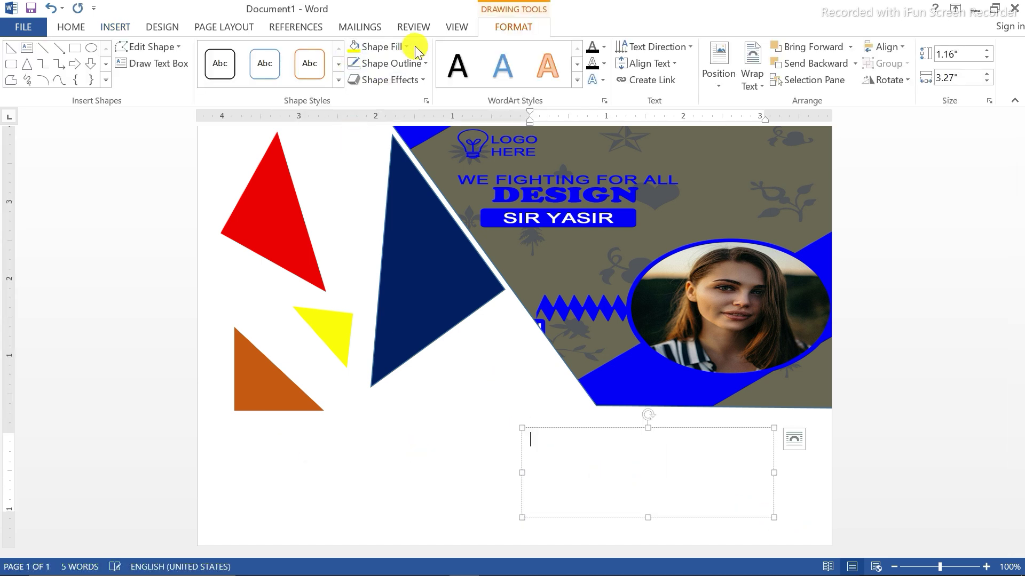
click(378, 46)
click(483, 266)
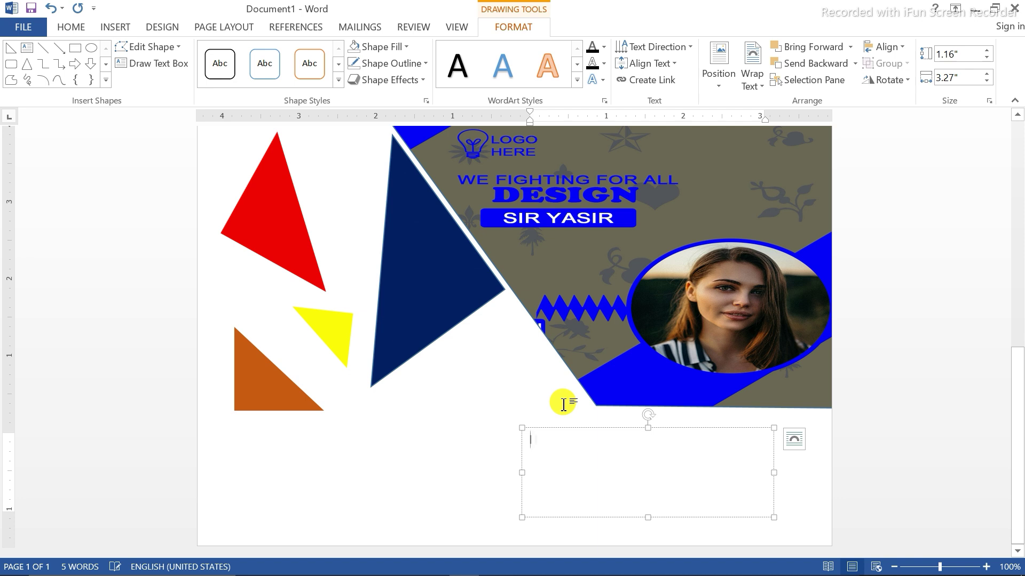
text(Prospectus)
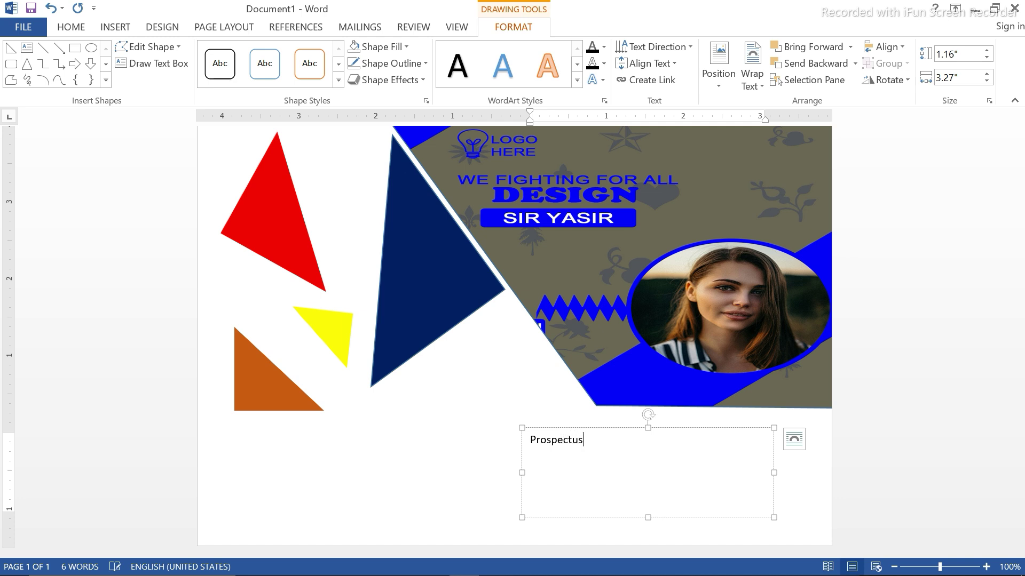
Format the word Prospectus in Arial at 48 pt with a dark blue font colour.
key(ctrl+a)
click(75, 30)
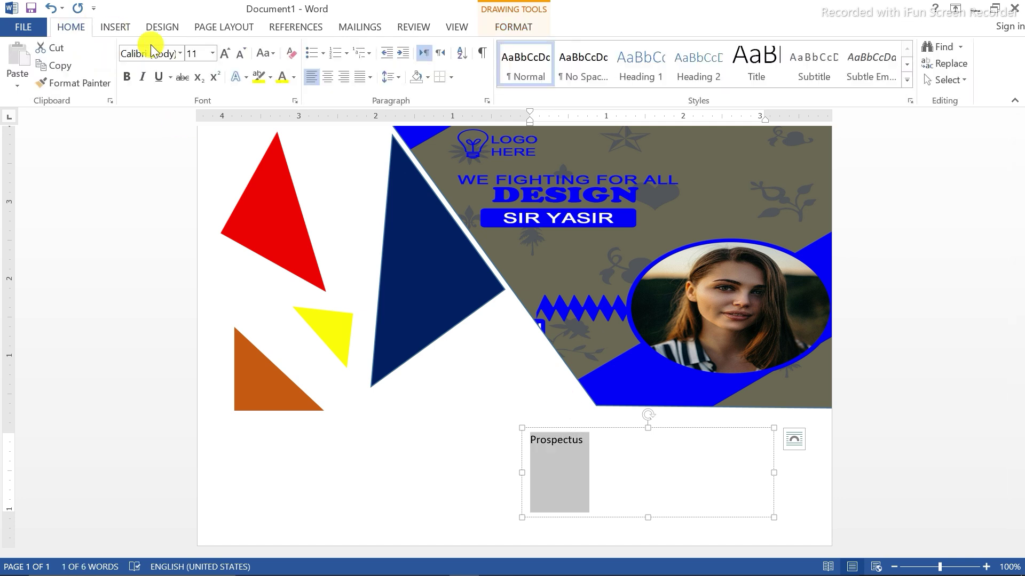
click(181, 55)
click(181, 148)
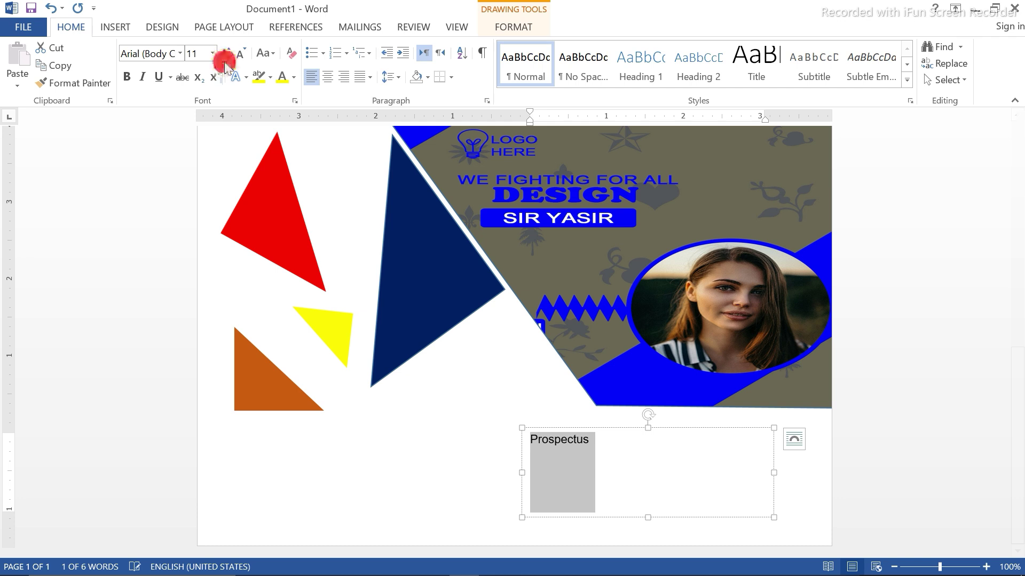
click(224, 54)
click(224, 54)
click(224, 54)
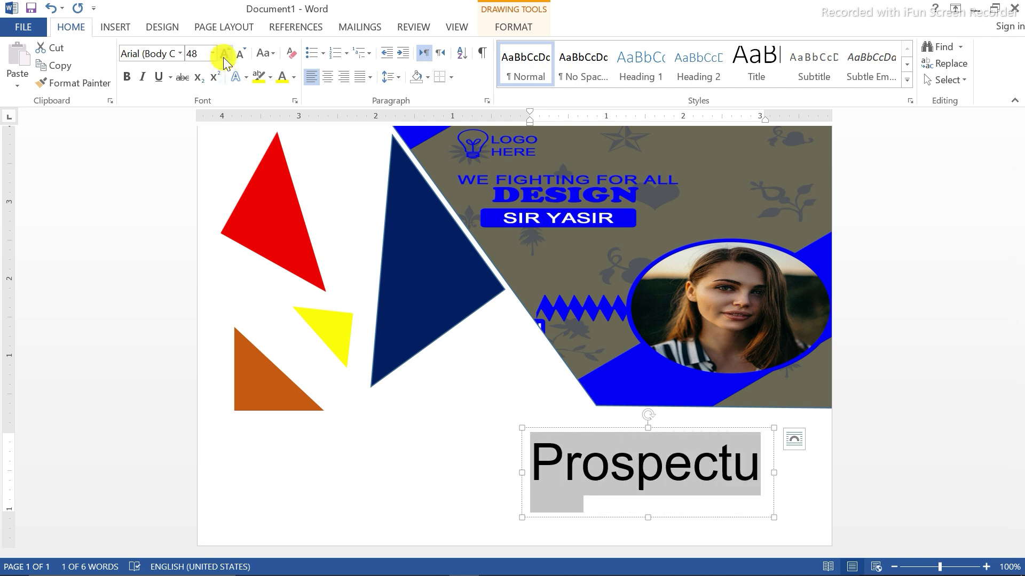
click(294, 78)
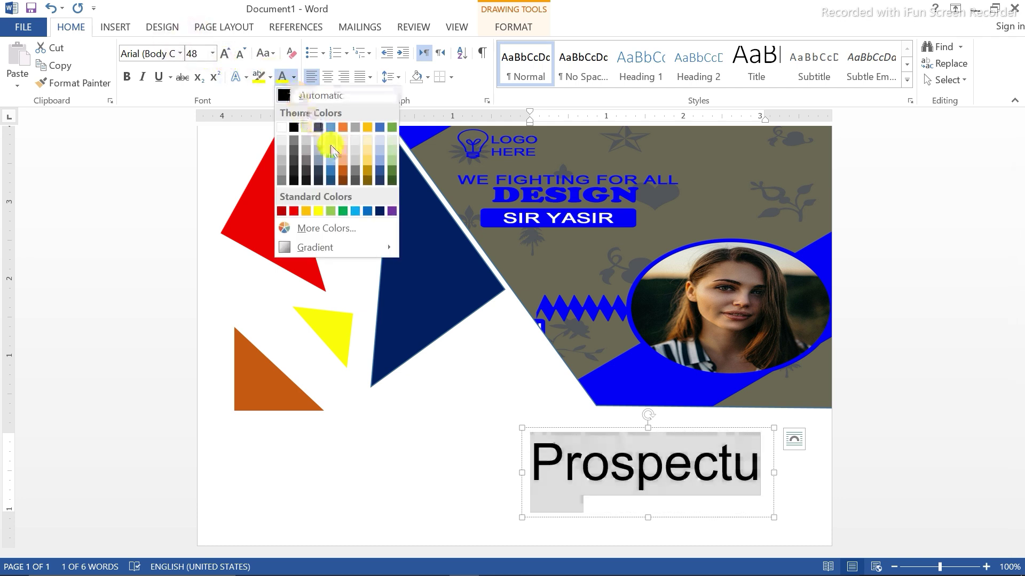
click(382, 208)
Widen the Prospectus text box until the word fits on one line, reduce its height, and shift it right and slightly up.
drag(774, 473, 799, 473)
drag(661, 517, 661, 504)
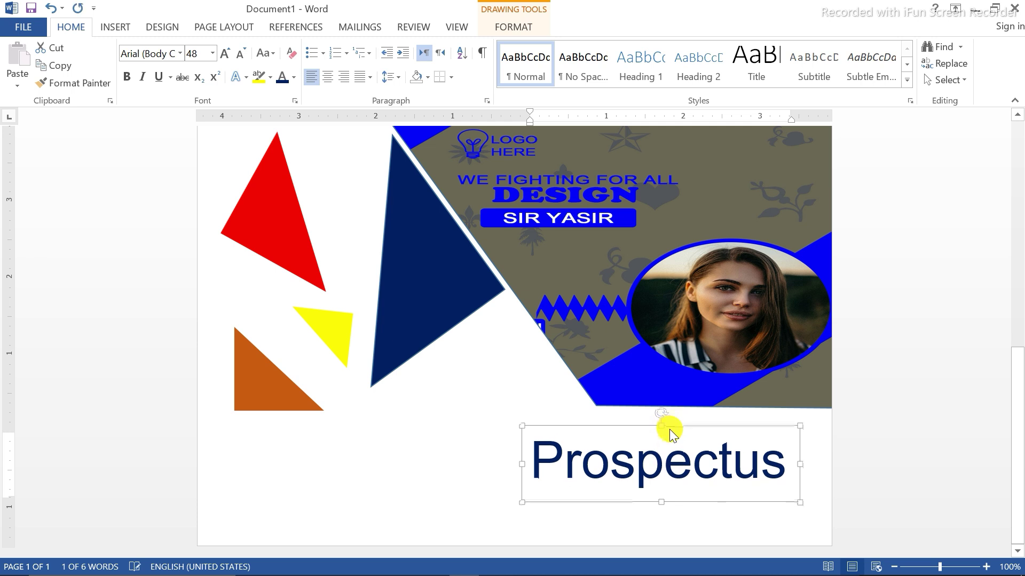
key(Right)
key(Right)
key(Right)
key(Right)
key(Up)
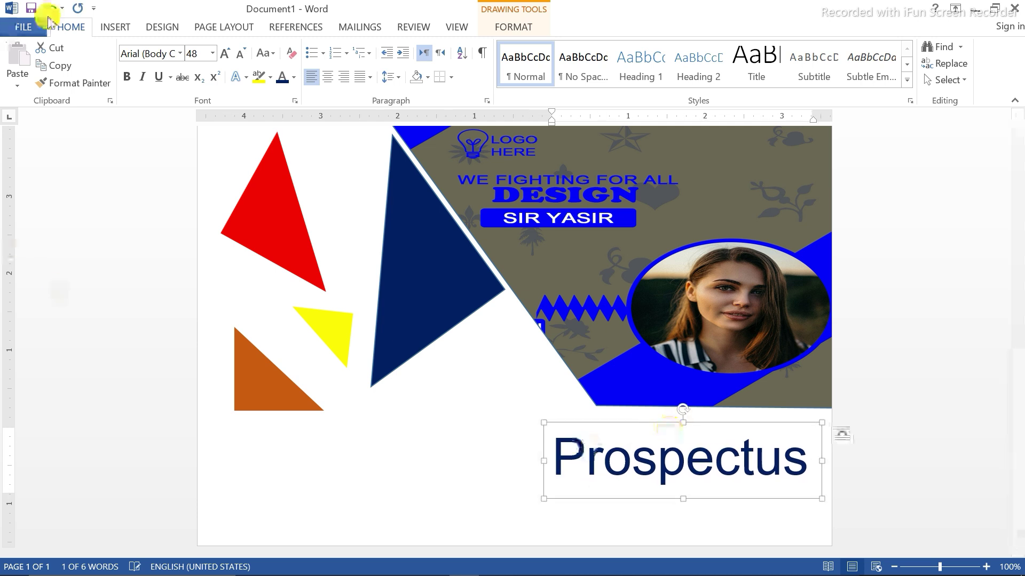
Add an outline-free text box about 1.83" wide and 0.71" high beneath Prospectus, containing 2025-2026.
click(115, 27)
click(203, 74)
click(216, 122)
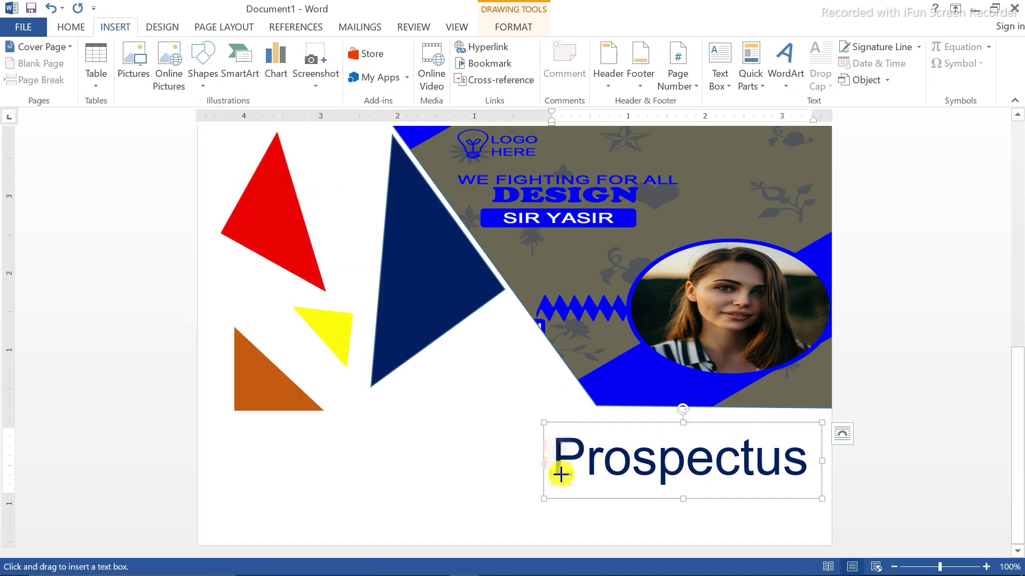
drag(615, 486, 756, 539)
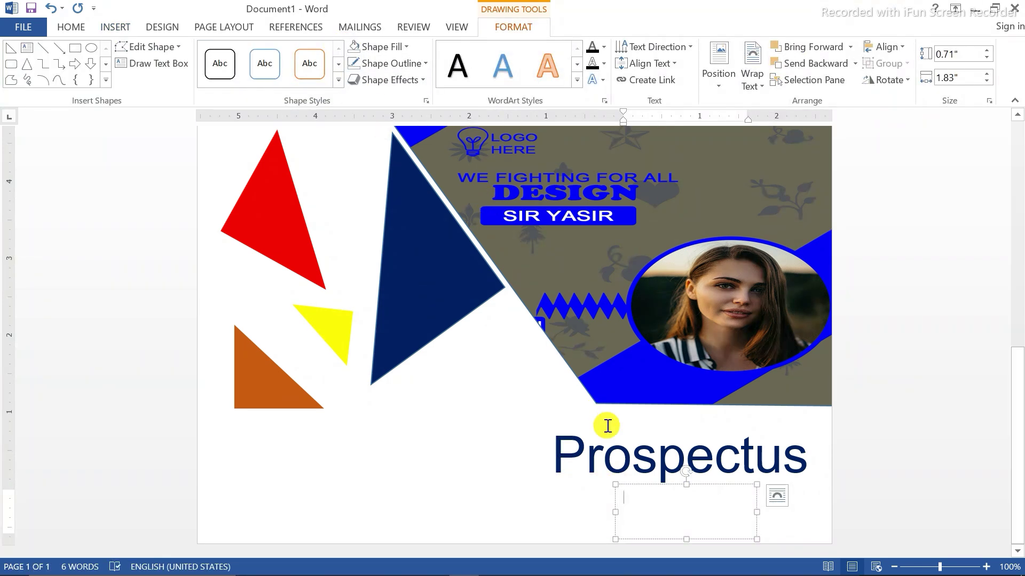
text(2025-2026)
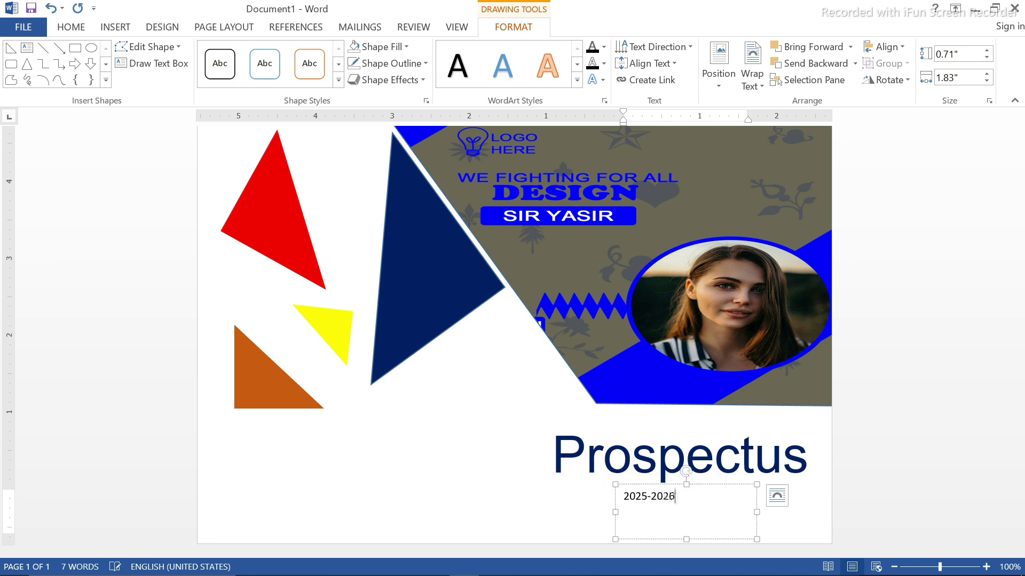
Format the 2025-2026 text in Arial at 22 pt with a dark red font colour.
key(ctrl+a)
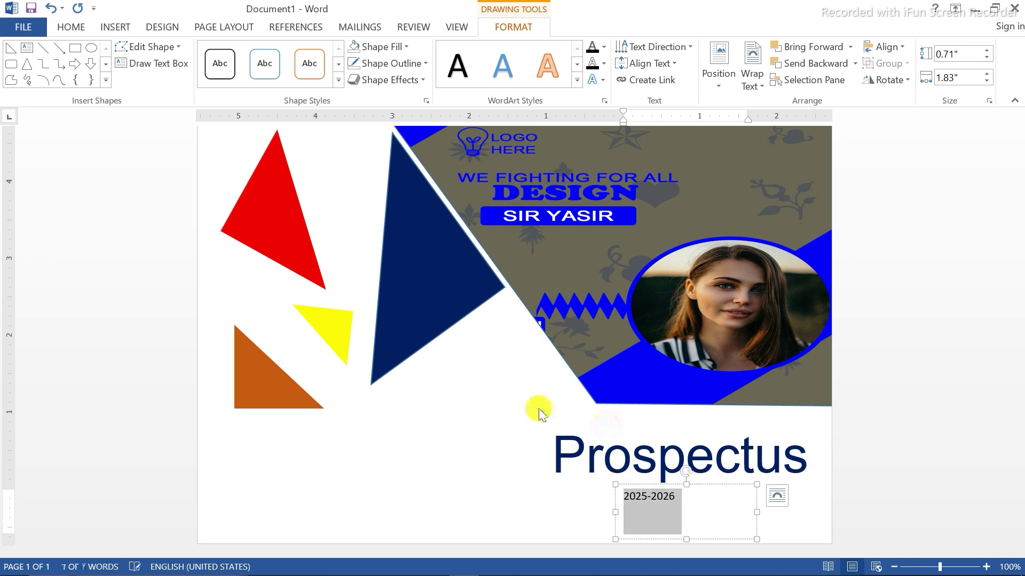
click(71, 27)
click(294, 79)
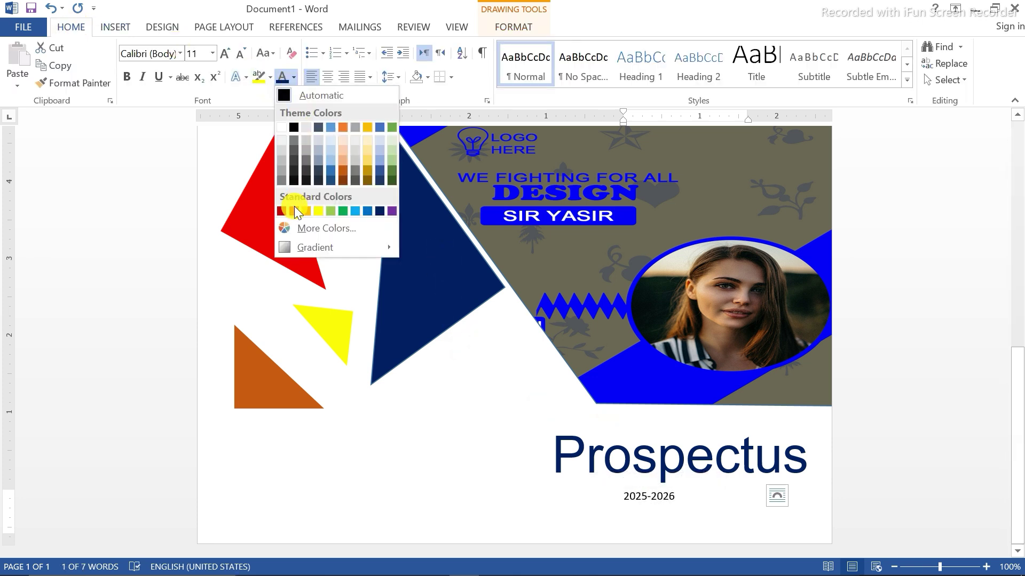
click(283, 207)
click(179, 53)
click(168, 143)
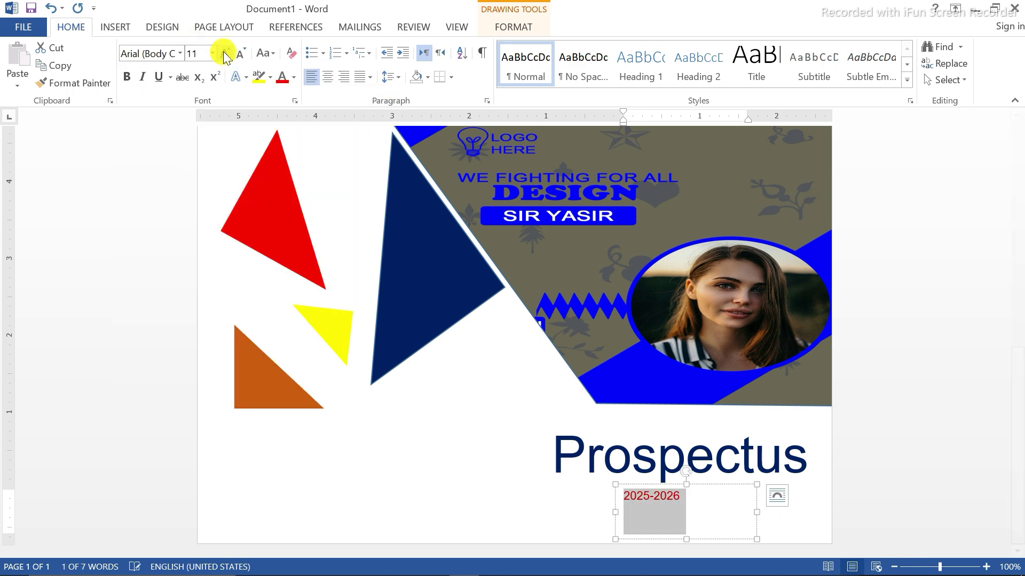
click(224, 53)
click(224, 53)
click(223, 52)
click(224, 52)
click(224, 53)
click(223, 53)
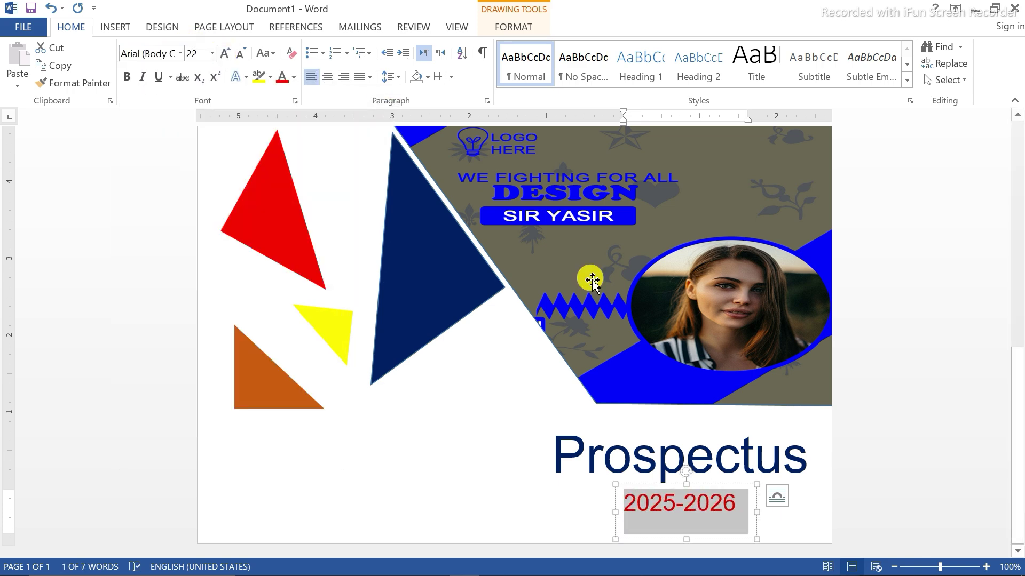
Move the 2025-2026 text box slightly up, closer to the word Prospectus.
scroll(851, 470, up, 5)
click(852, 470)
scroll(852, 470, up, 5)
scroll(1017, 483, down, 8)
scroll(1017, 483, down, 1)
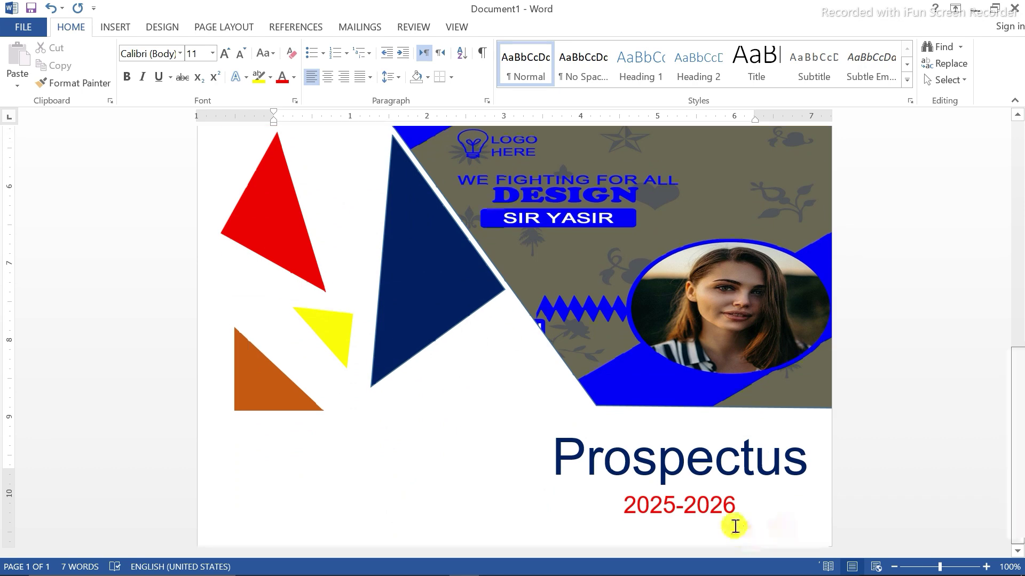
click(719, 512)
drag(702, 488, 691, 485)
Add an unfilled, outline-free text box about 2.87" by 1.27" at the page's upper right, reading GUARANTEE TO and BRIGHT FUTURE on two lines.
drag(1017, 395, 1014, 130)
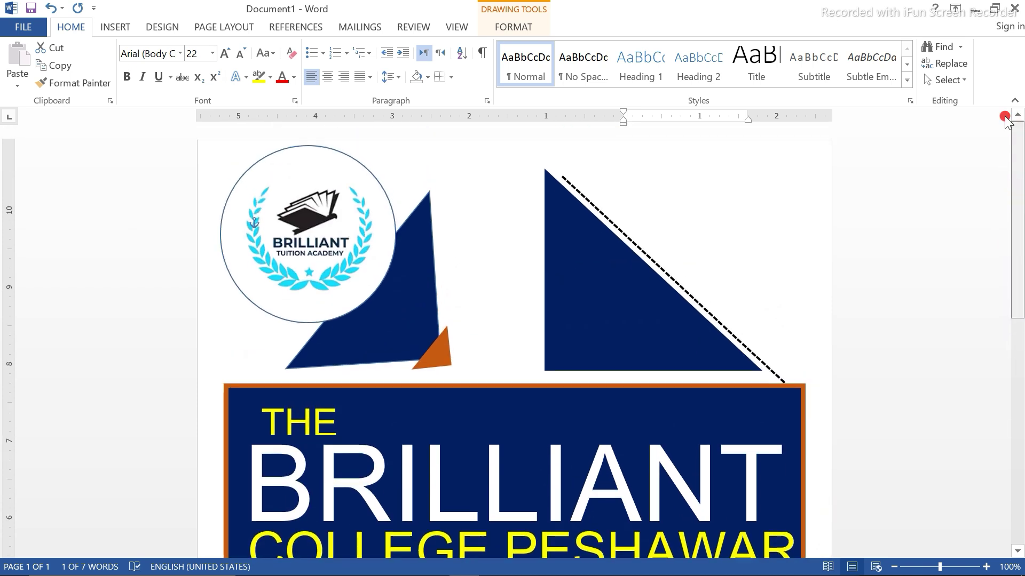
click(115, 27)
click(215, 86)
click(211, 119)
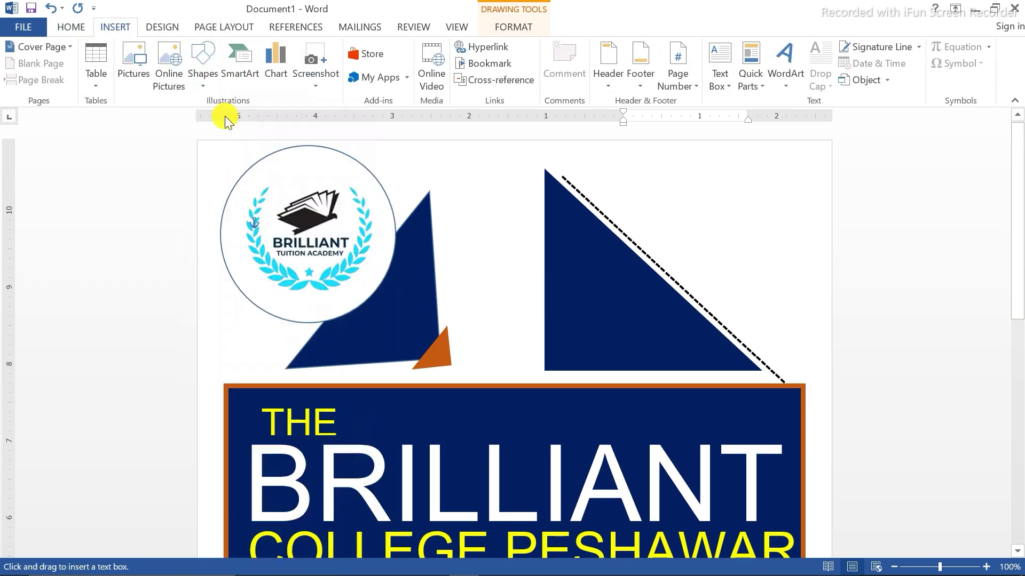
drag(613, 158, 831, 254)
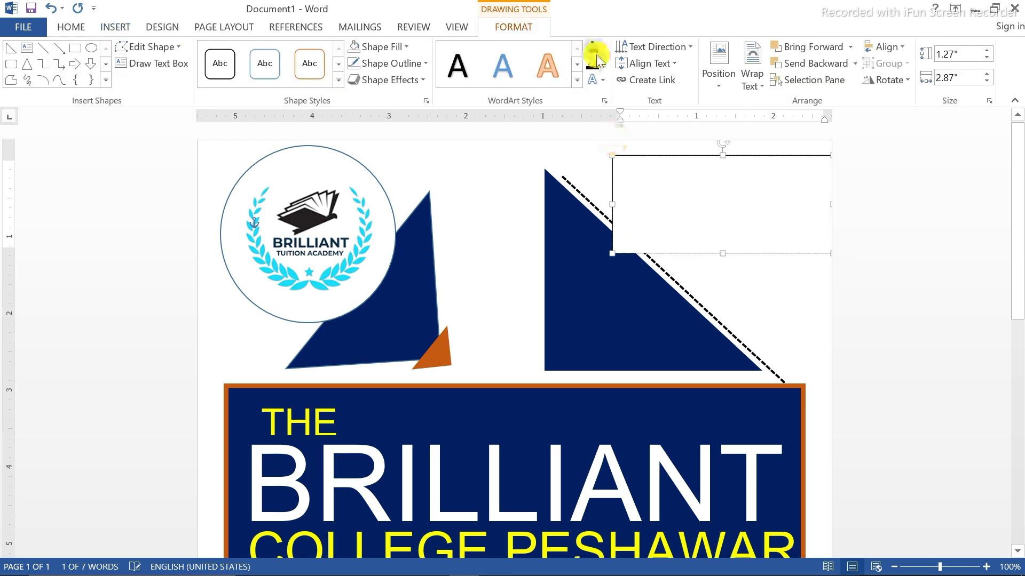
click(645, 156)
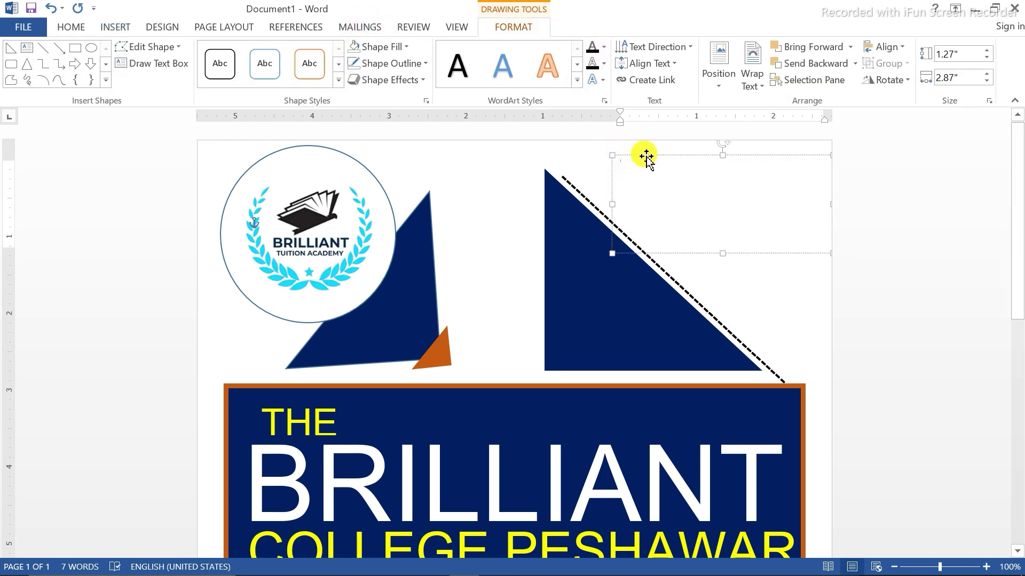
text(GUARANTEE TO)
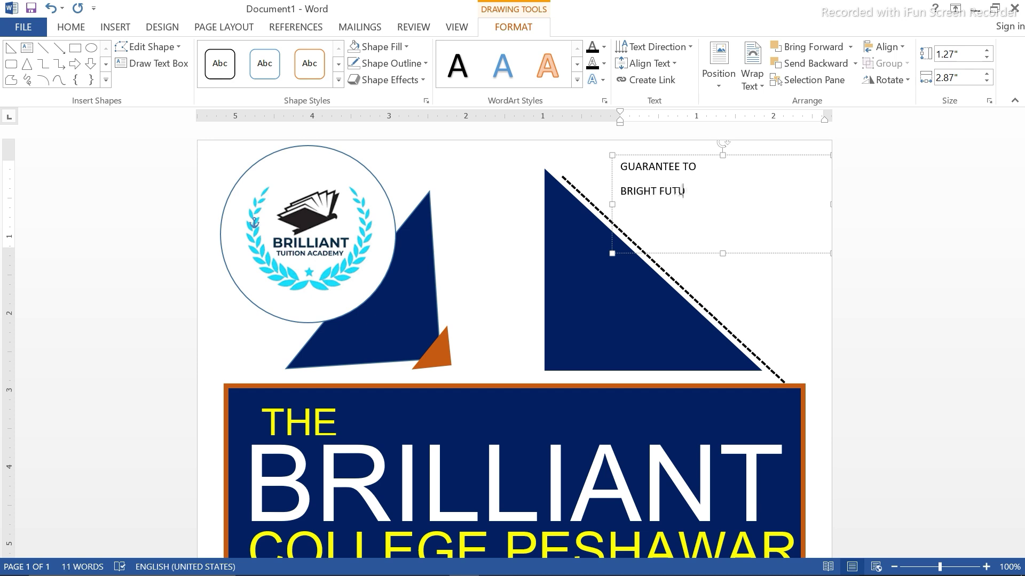
Format both lines of the GUARANTEE TO BRIGHT FUTURE text in Arial at 22 pt.
key(ctrl+a)
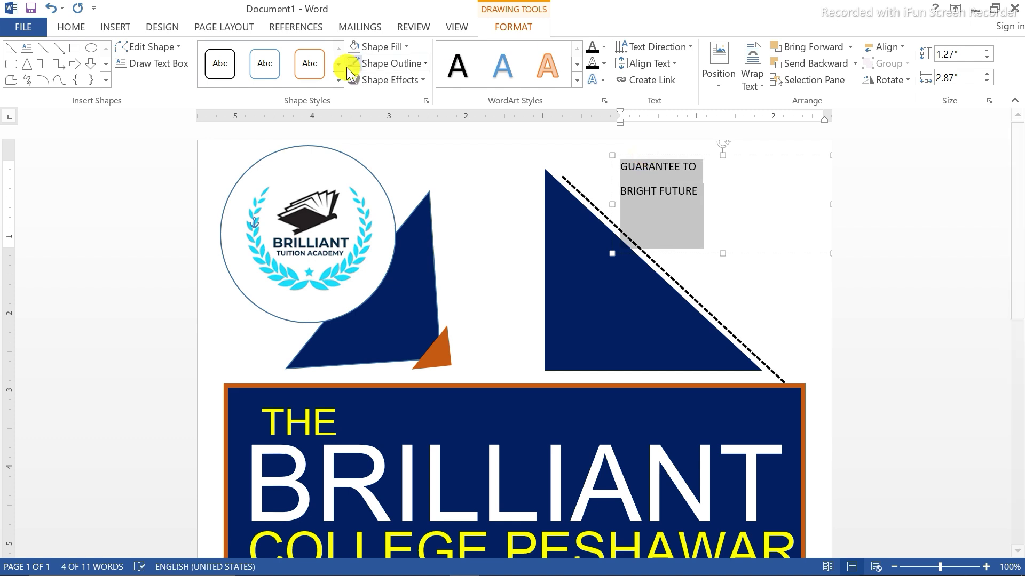
click(71, 27)
click(180, 54)
click(167, 143)
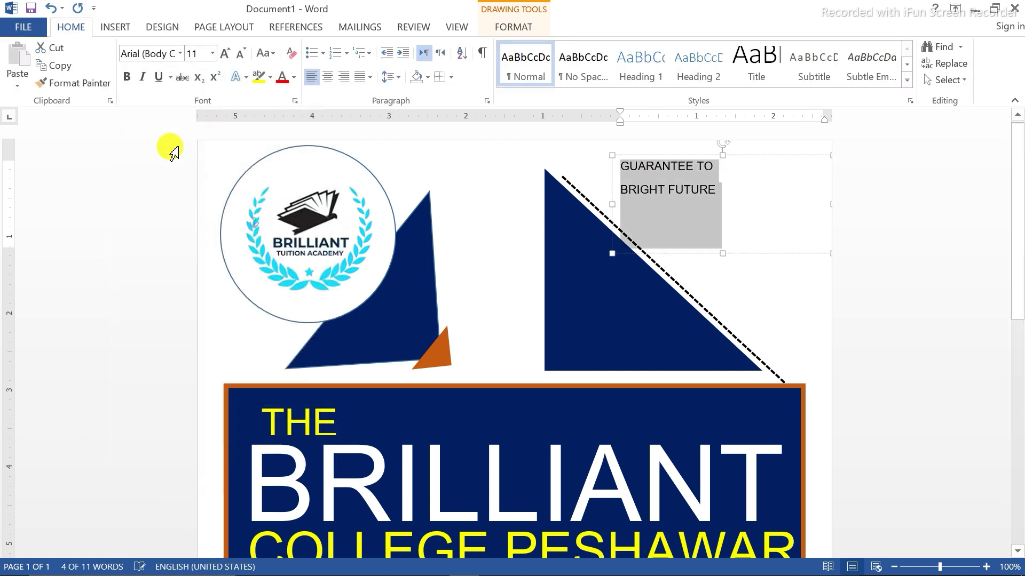
click(226, 54)
click(226, 53)
click(226, 54)
click(226, 54)
click(227, 54)
click(226, 54)
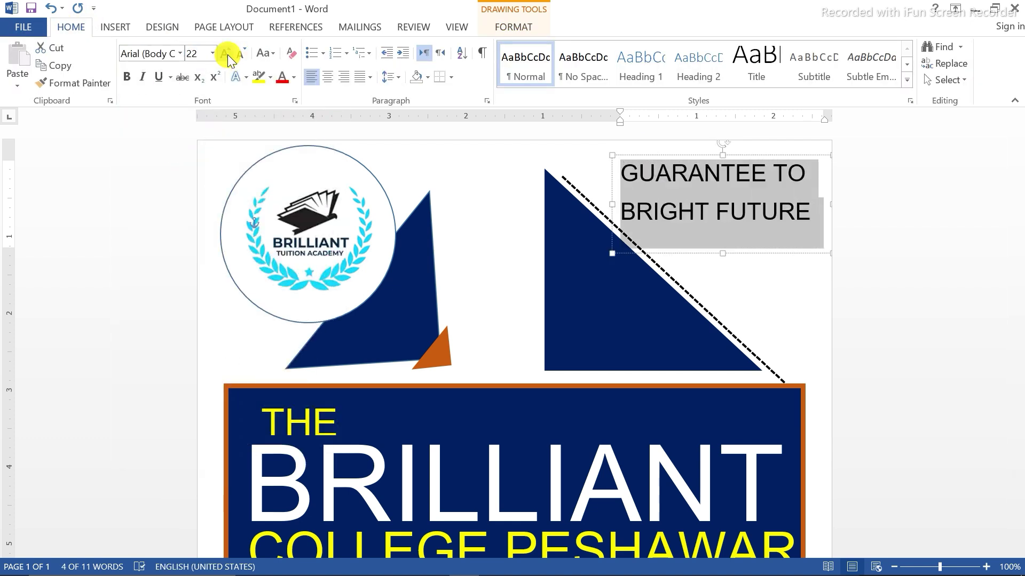
Colour the GUARANTEE TO line dark blue.
click(799, 178)
drag(799, 178, 619, 173)
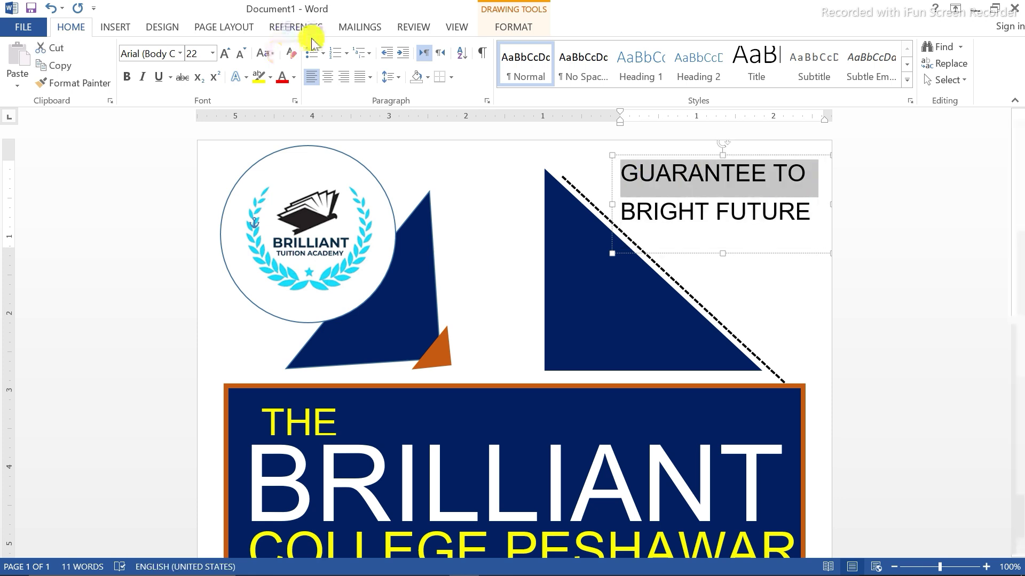
click(293, 77)
click(379, 211)
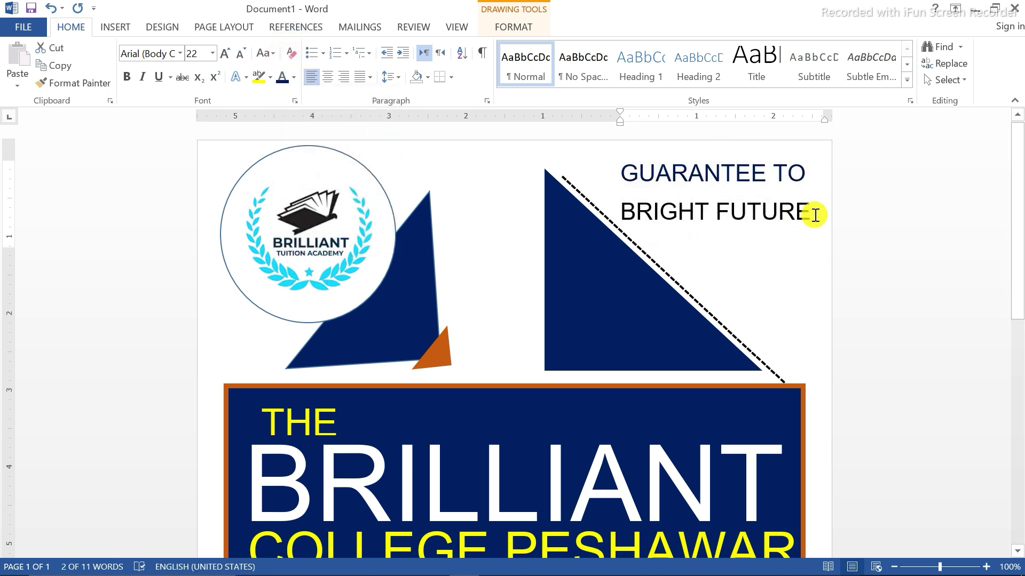
Colour the BRIGHT FUTURE line dark red and rotate the text box so both lines run parallel along the dashed diagonal line.
drag(808, 213, 620, 212)
click(294, 78)
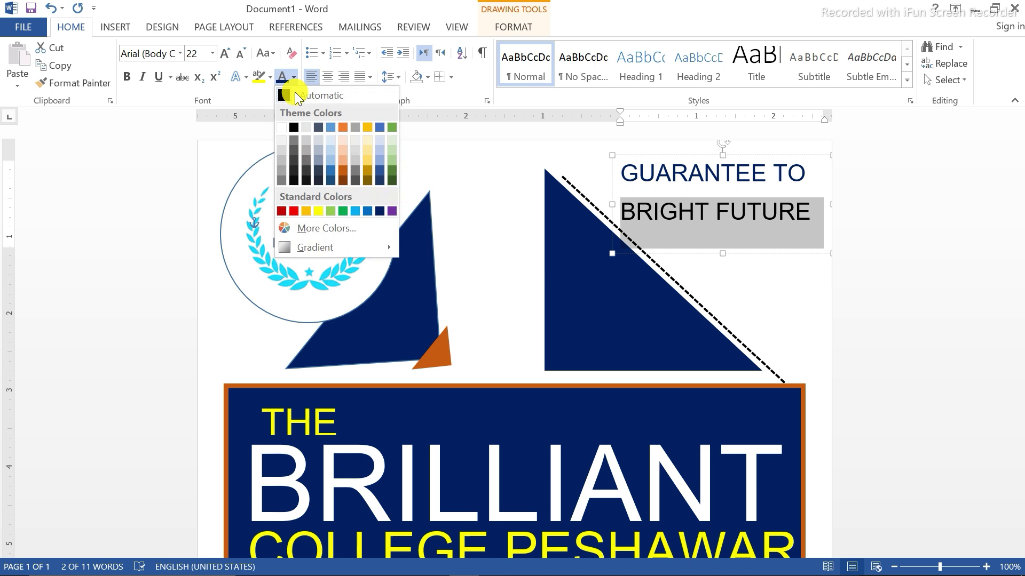
click(281, 212)
drag(727, 149, 739, 219)
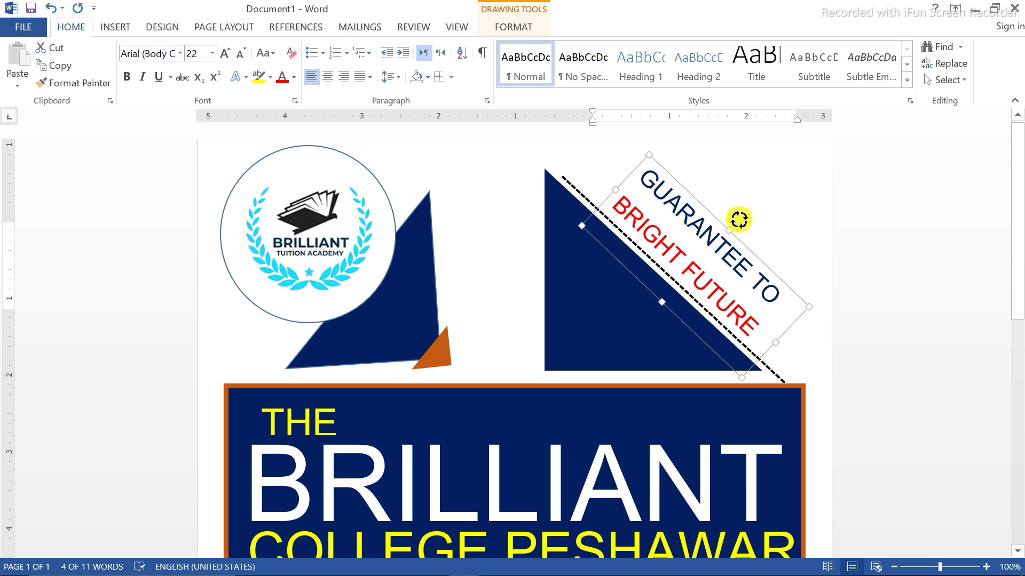
click(762, 208)
Draw a text box in the blank area below the orange triangle at the lower left of the page.
drag(1020, 157, 1020, 447)
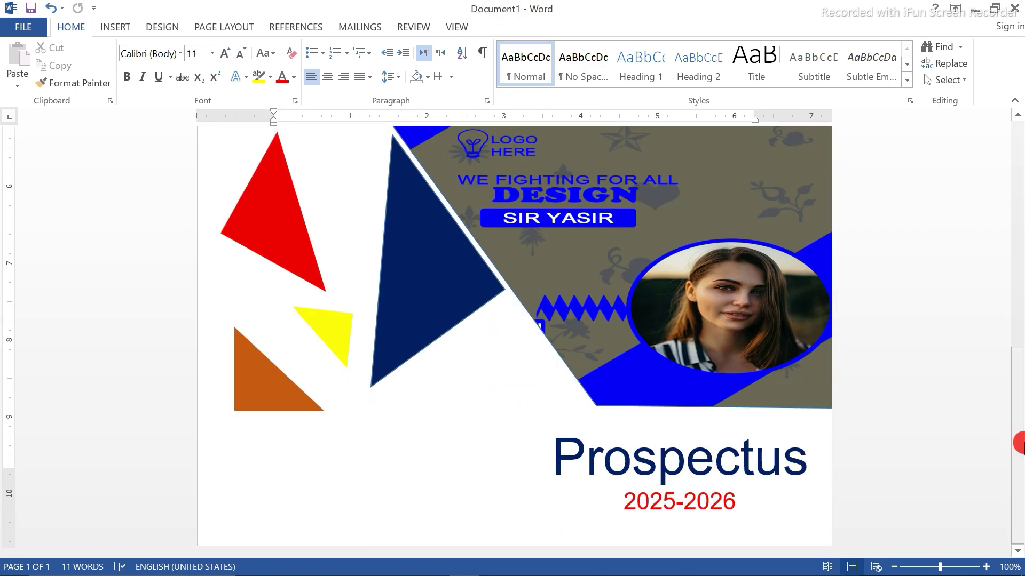
click(149, 27)
click(127, 25)
click(202, 72)
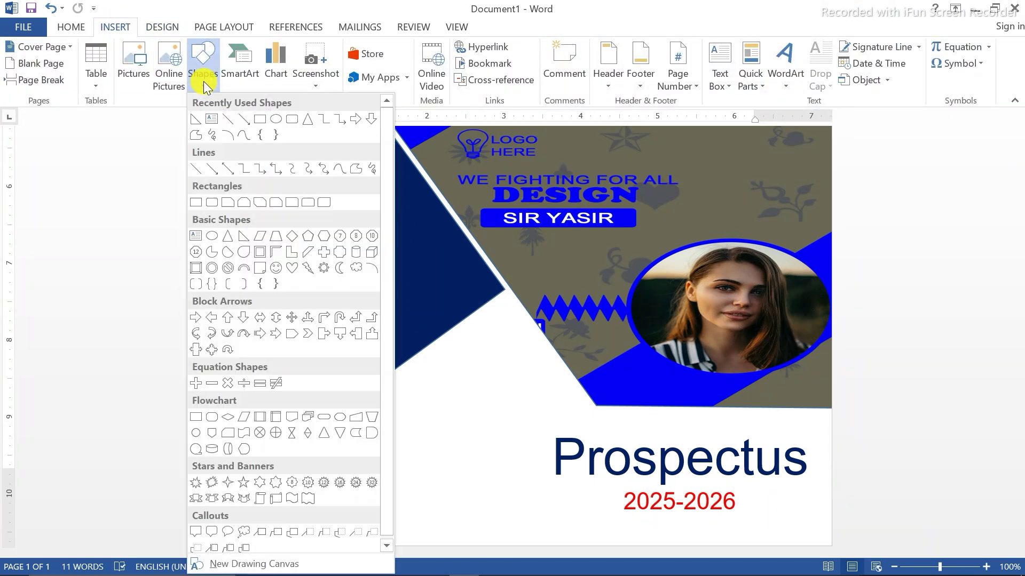
click(207, 117)
drag(238, 463, 442, 532)
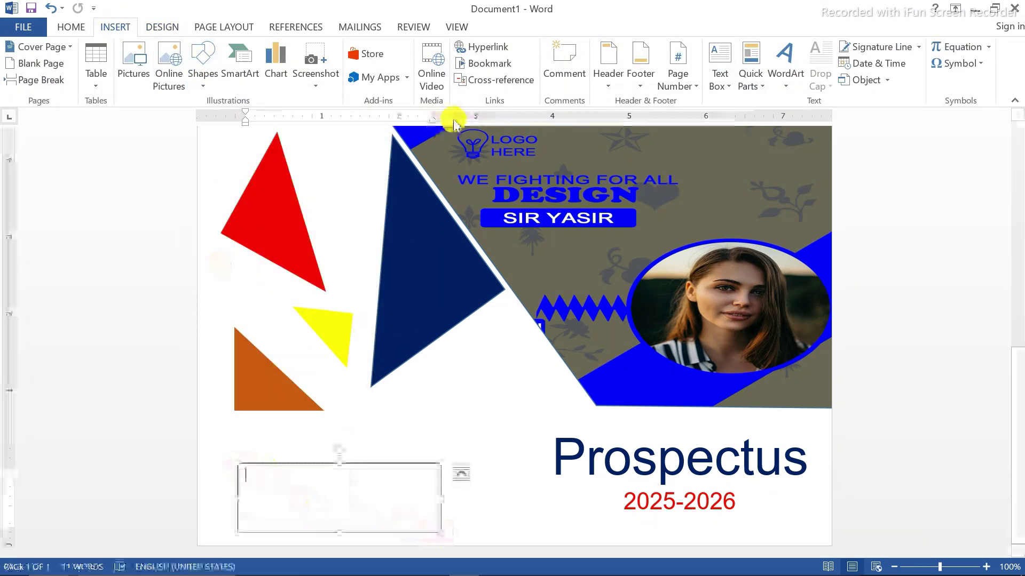